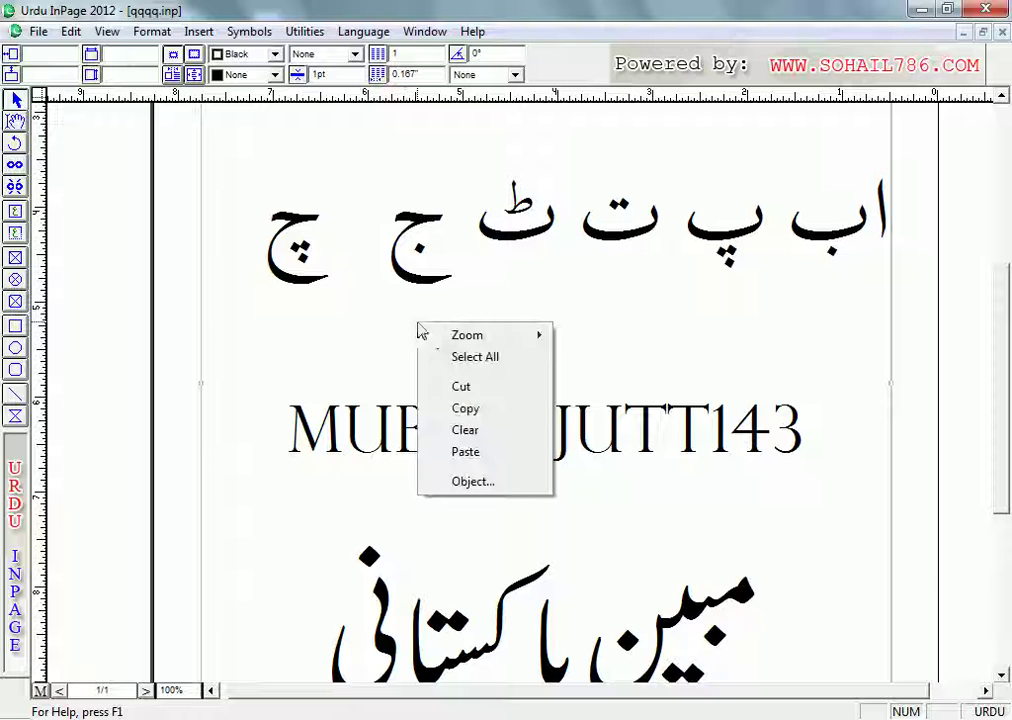
# Copy the Urdu letters and English text from the InPage page, then minimize InPage.
pyautogui.click(466, 411)
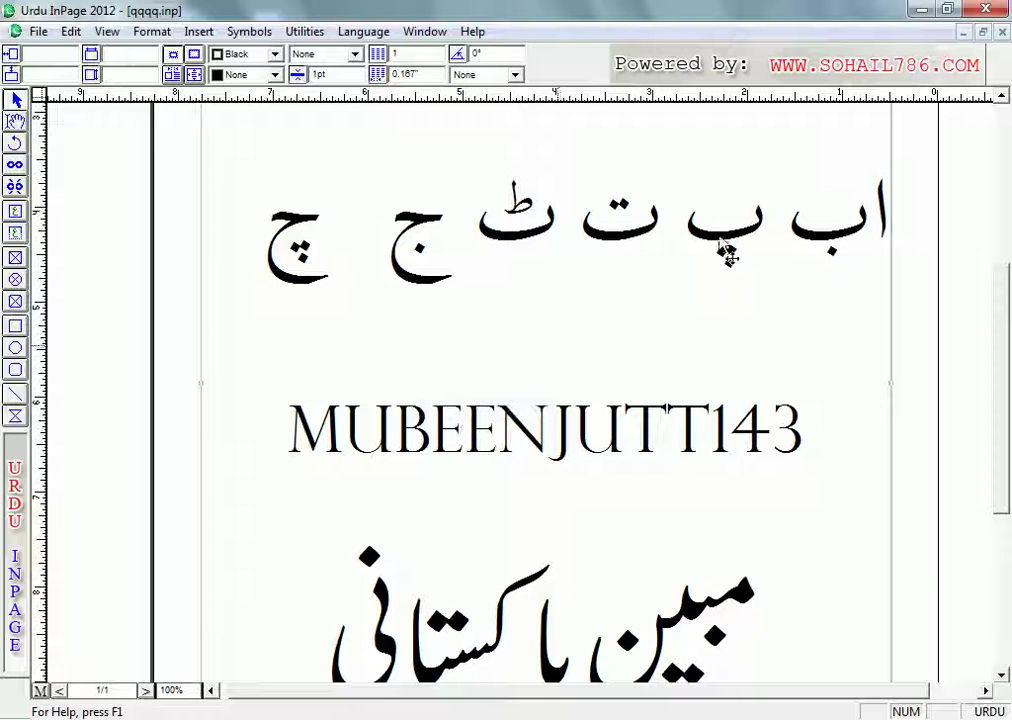
pyautogui.click(920, 11)
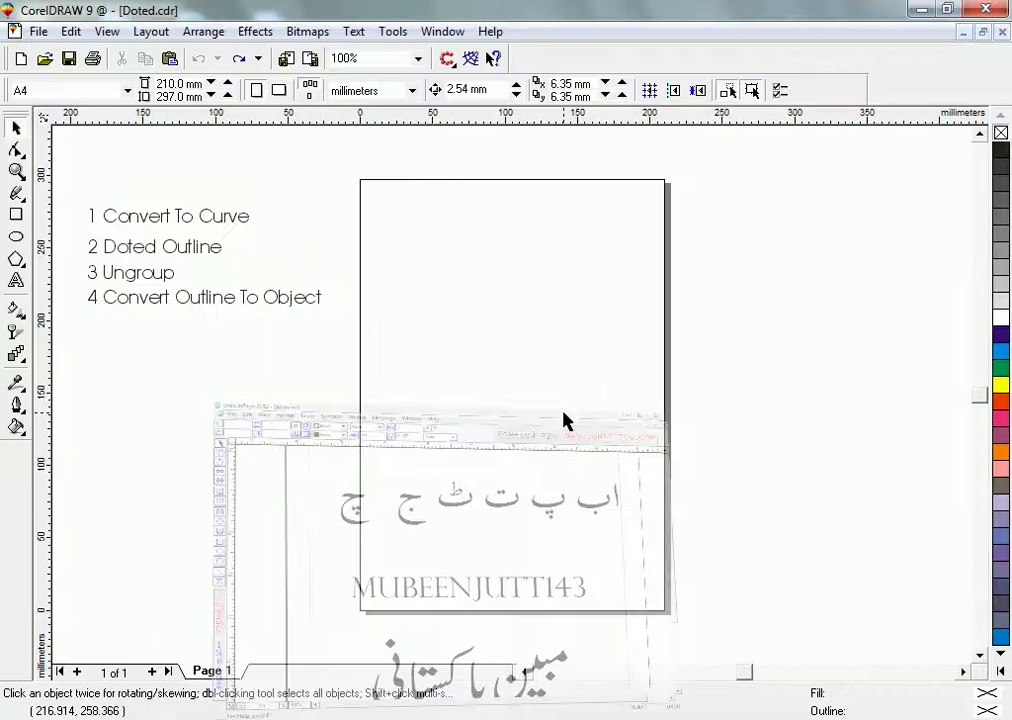
# Paste the copied text onto the CorelDRAW page and set its scale to 1.
pyautogui.rightClick(465, 210)
pyautogui.click(514, 332)
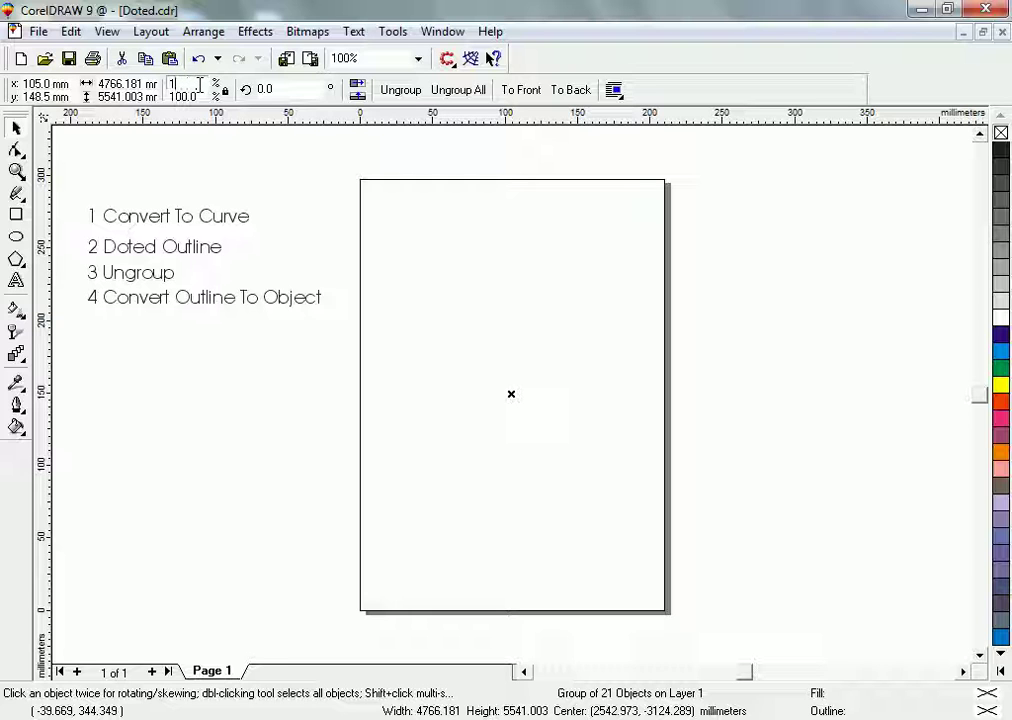
pyautogui.click(199, 85)
pyautogui.write('1')
pyautogui.press('Return')
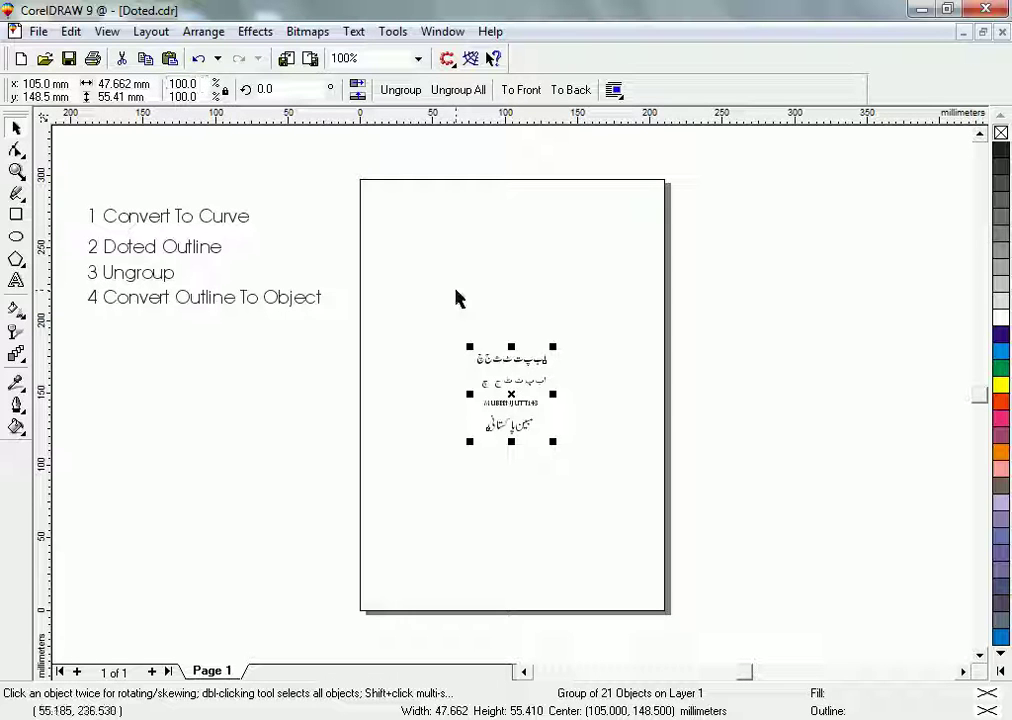
# Enlarge the text group to about 249% and centre it on the page.
pyautogui.moveTo(553, 347); pyautogui.dragTo(684, 210)
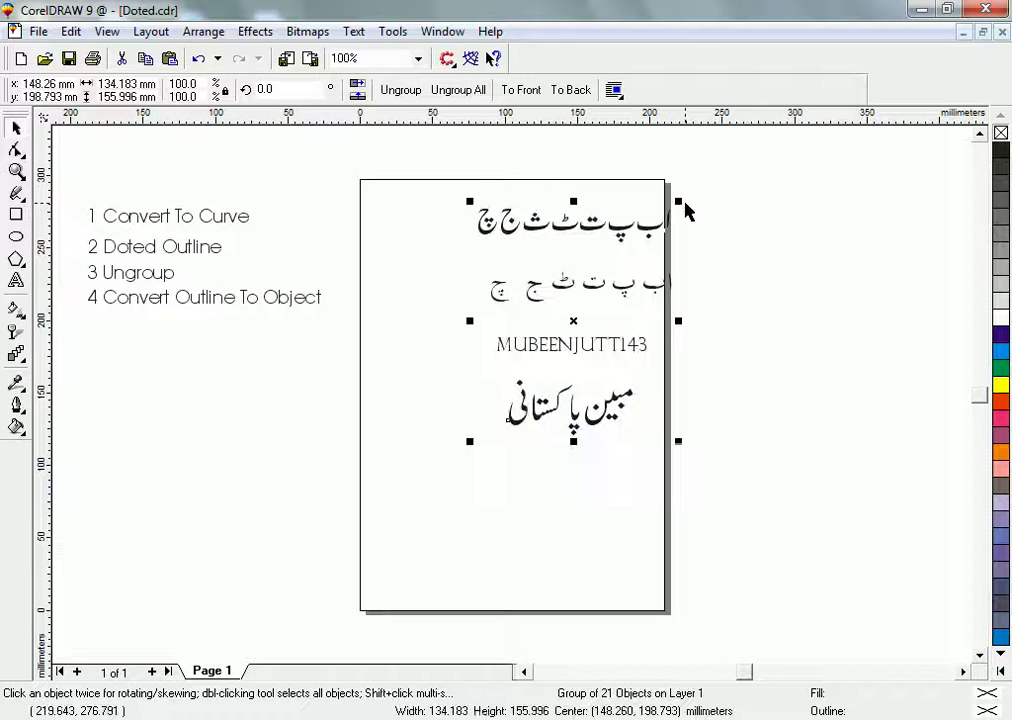
pyautogui.moveTo(572, 321); pyautogui.dragTo(498, 364)
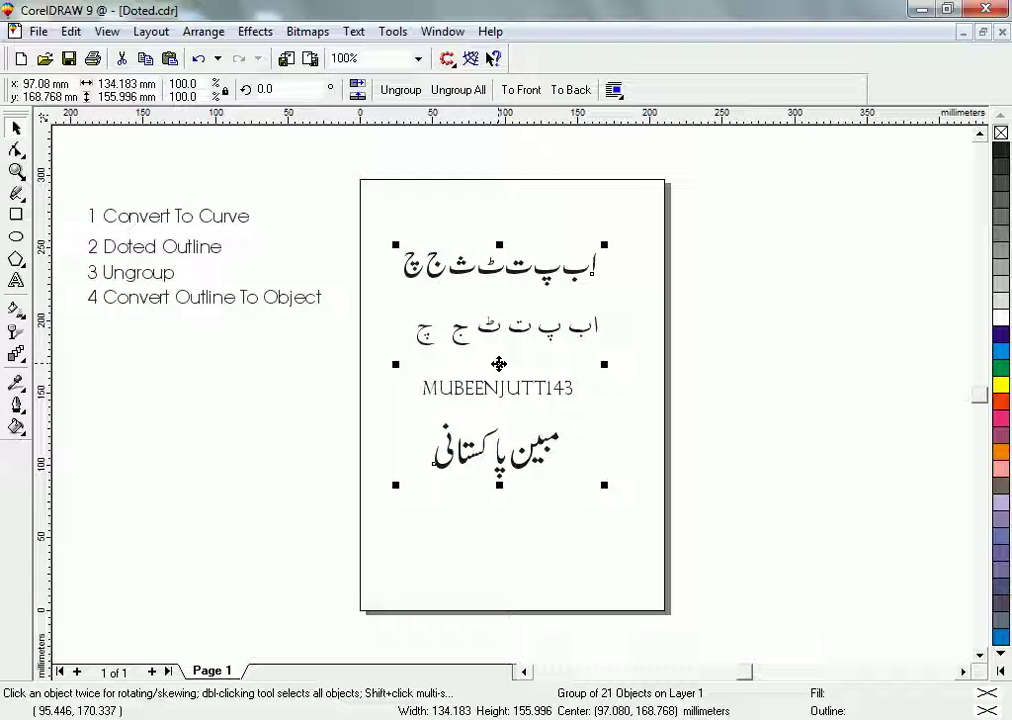
pyautogui.scroll(-1, 498, 364)
pyautogui.press('p')
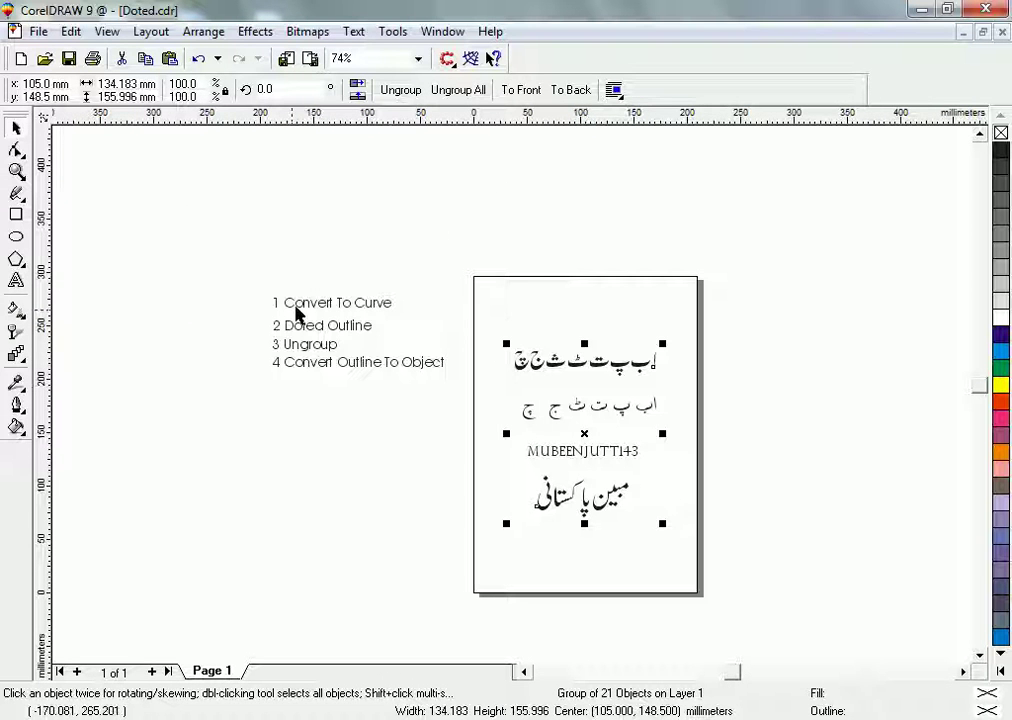
# Convert the 21-object text group to curves, fill it yellow, and select all objects.
pyautogui.click(203, 31)
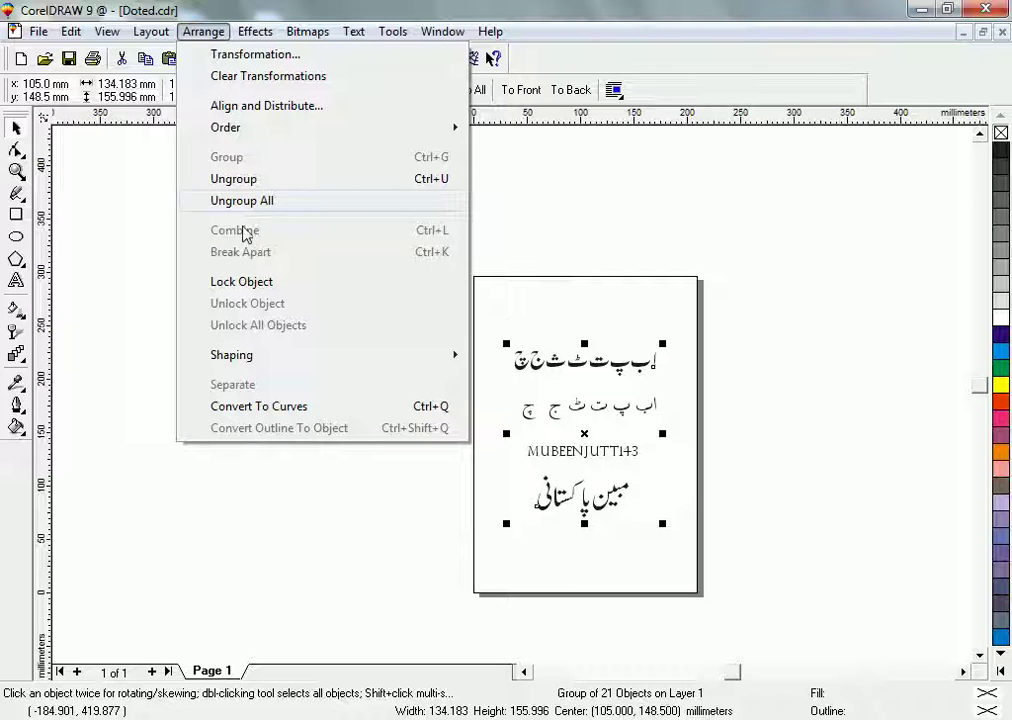
pyautogui.click(265, 405)
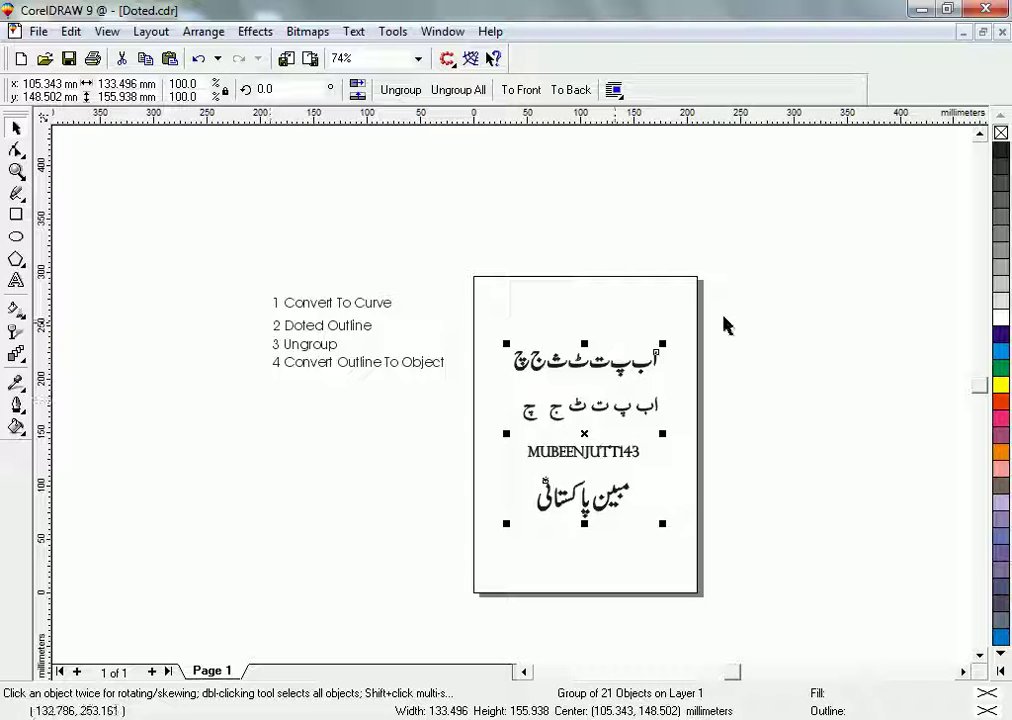
pyautogui.click(1001, 388)
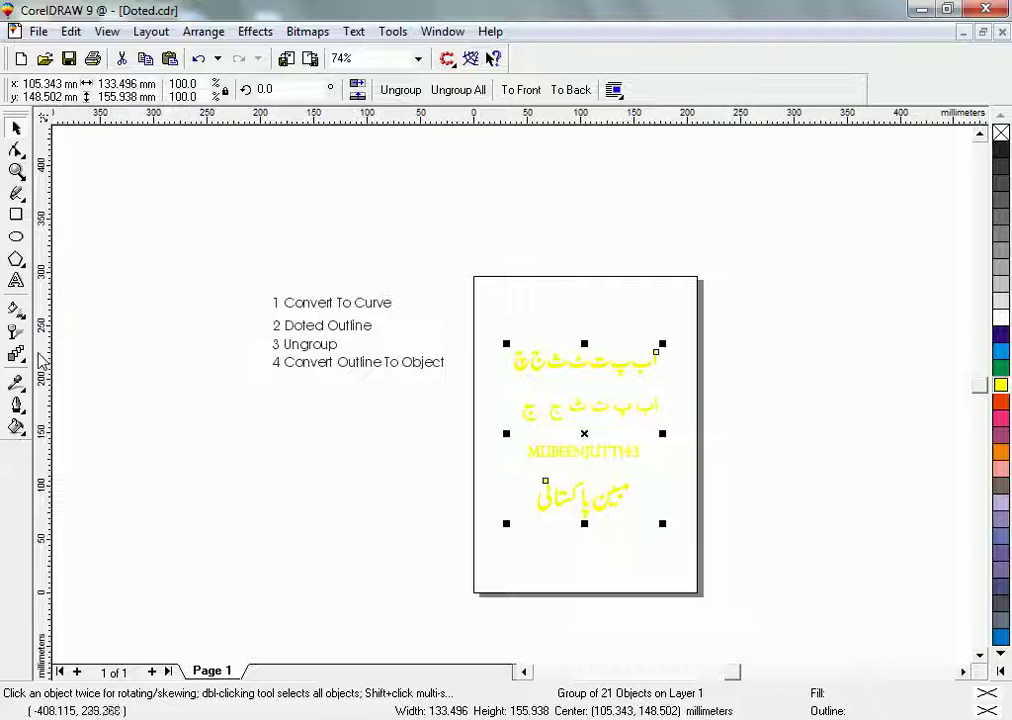
pyautogui.click(17, 171)
pyautogui.moveTo(494, 337); pyautogui.dragTo(723, 575)
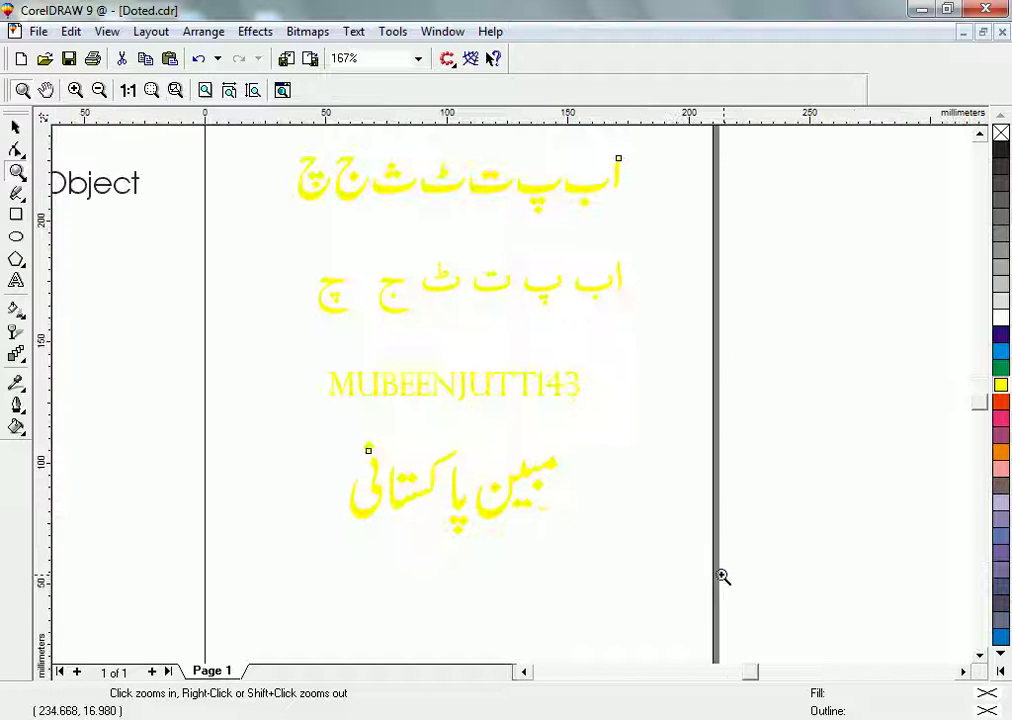
pyautogui.doubleClick(15, 128)
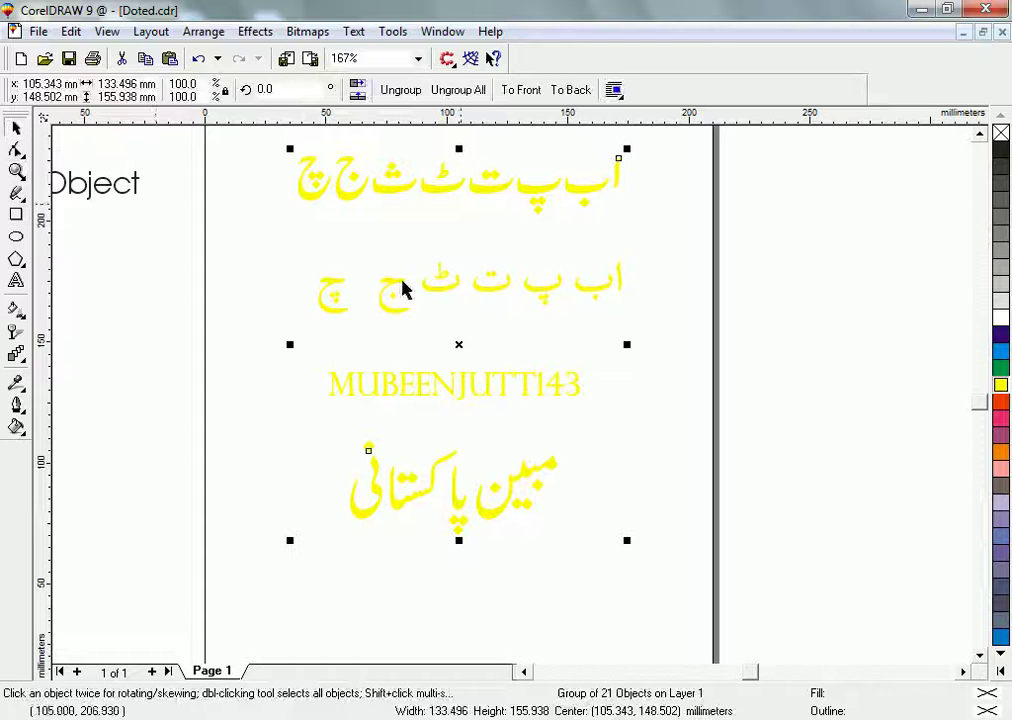
# Apply a dotted line style to the letters' outline in the Outline Pen dialog.
pyautogui.click(17, 406)
pyautogui.click(61, 414)
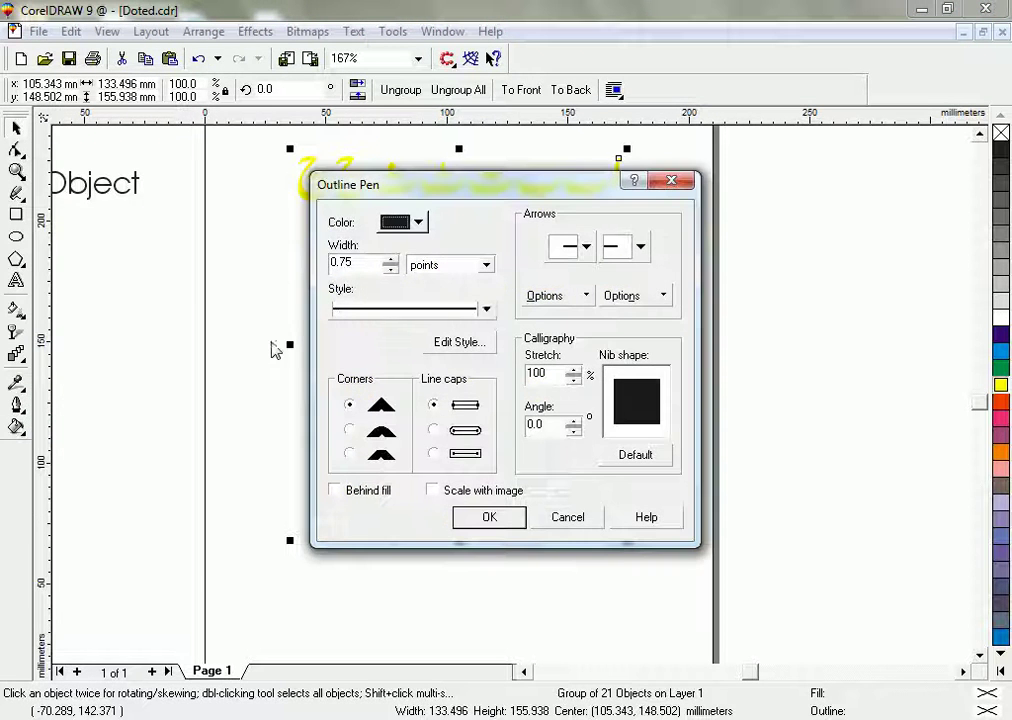
pyautogui.click(487, 310)
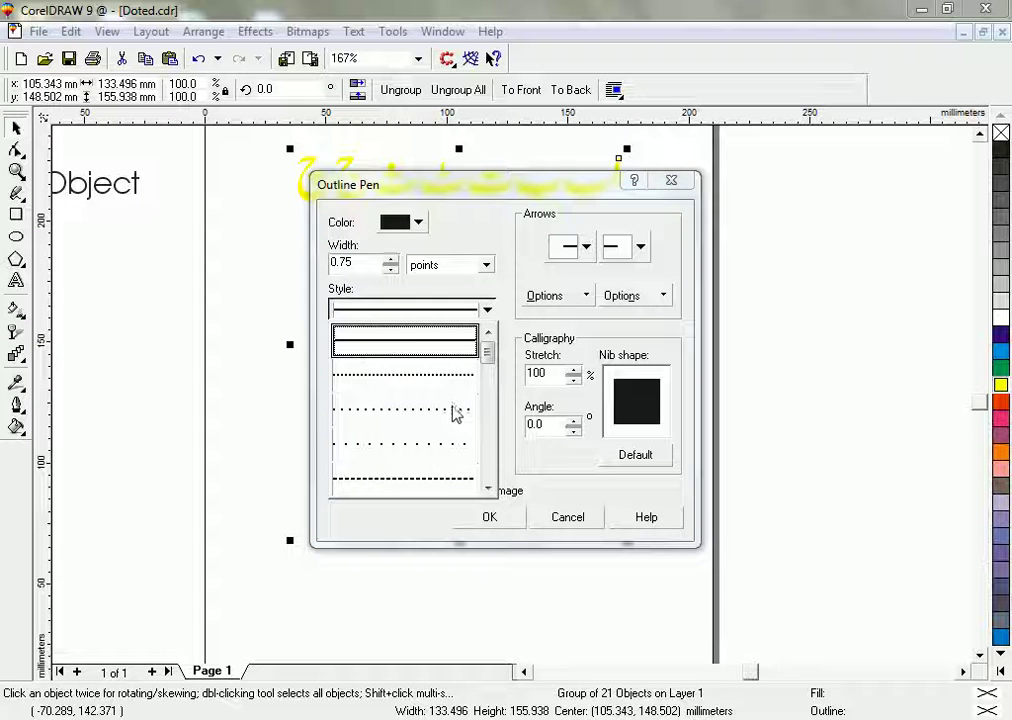
pyautogui.click(455, 409)
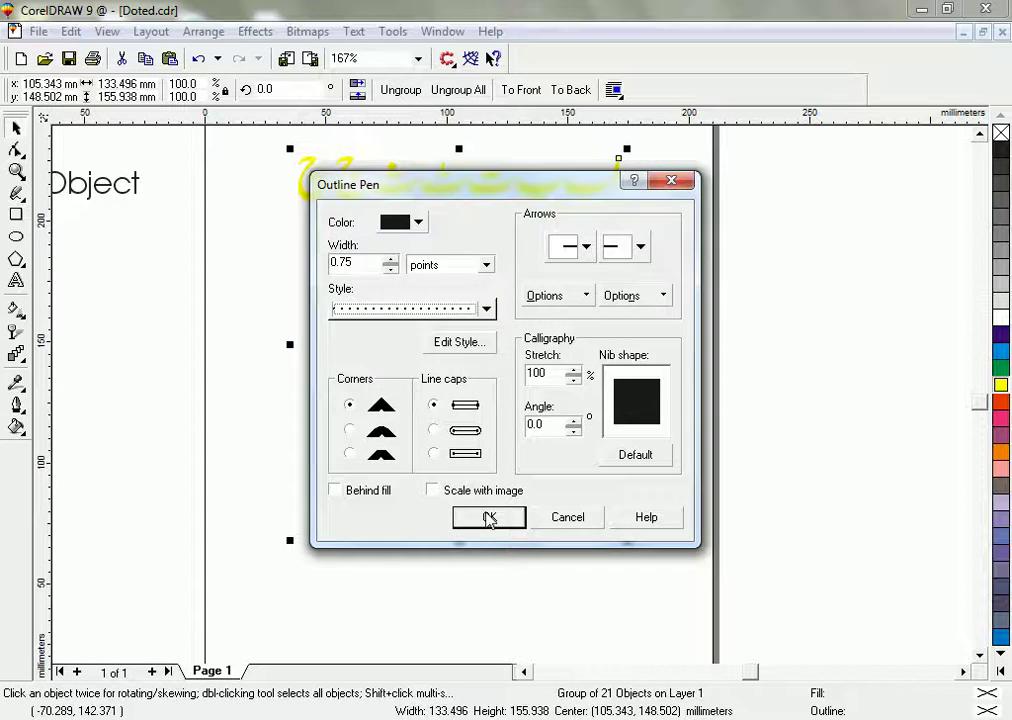
pyautogui.click(489, 517)
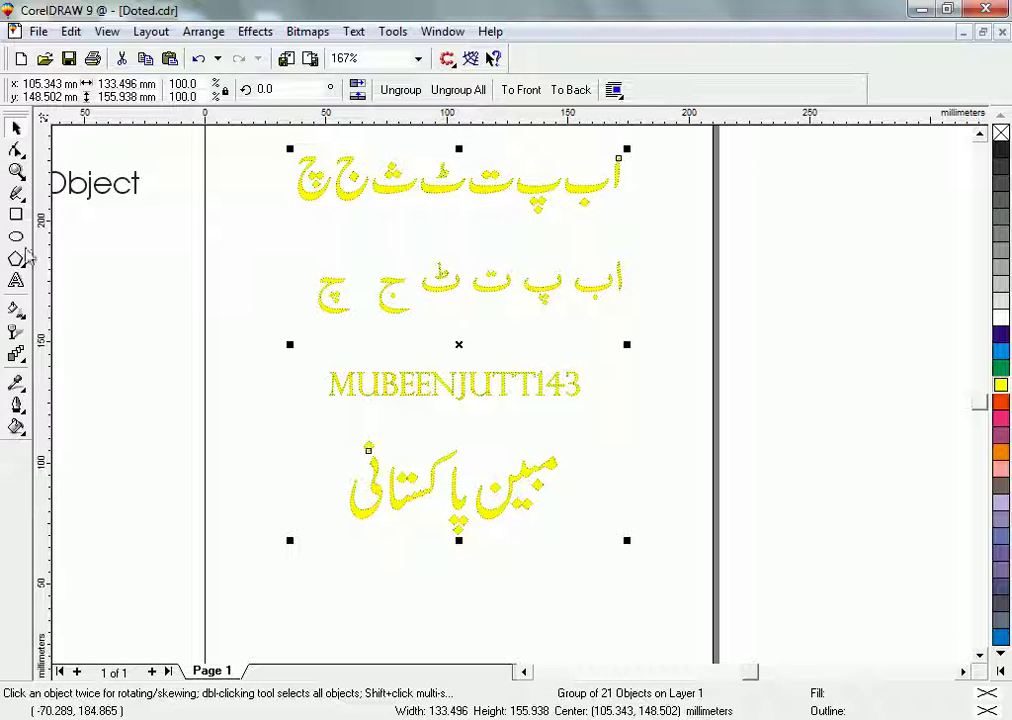
# Zoom in on the leftmost letters to check the dots, then zoom back out.
pyautogui.click(16, 170)
pyautogui.moveTo(274, 148); pyautogui.dragTo(363, 225)
pyautogui.rightClick(450, 226)
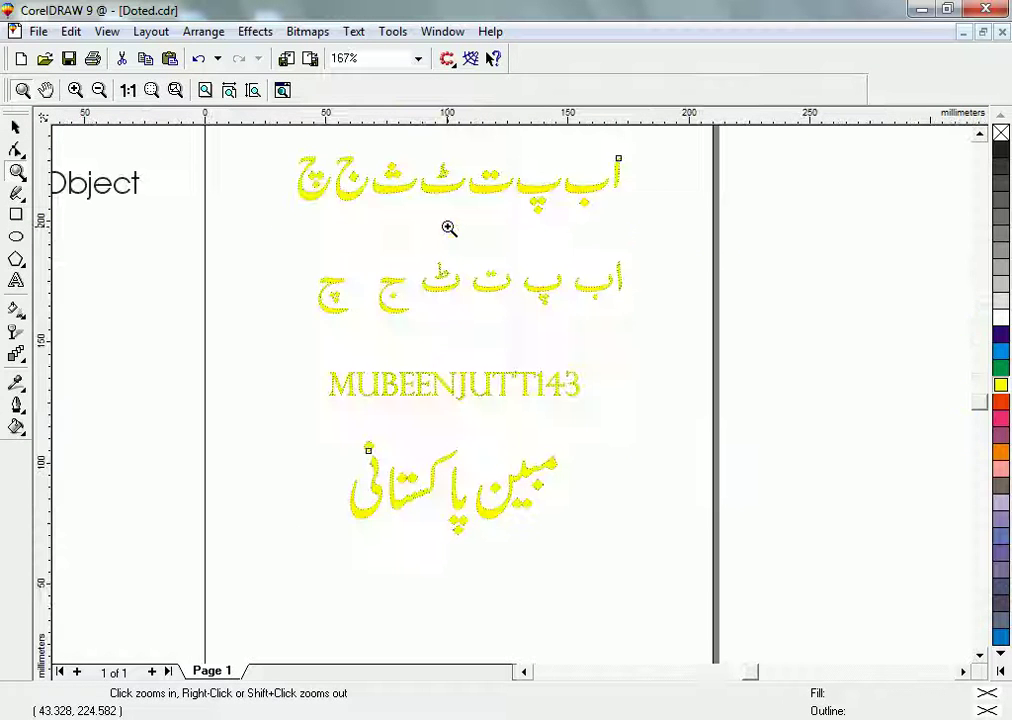
pyautogui.press('space')
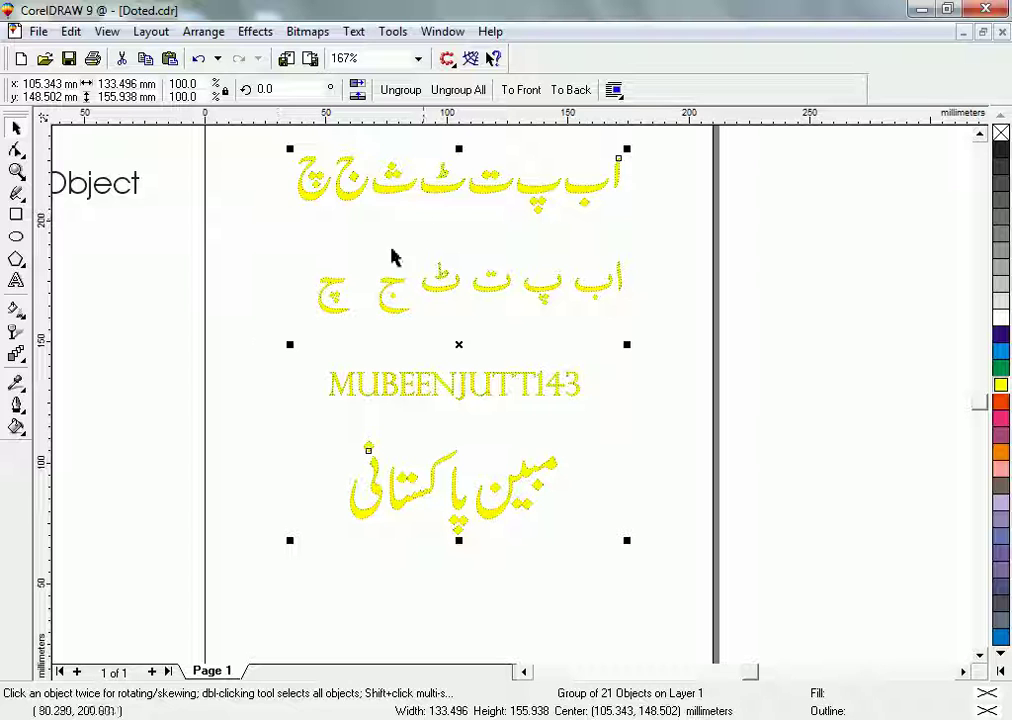
pyautogui.click(16, 171)
pyautogui.rightClick(309, 301)
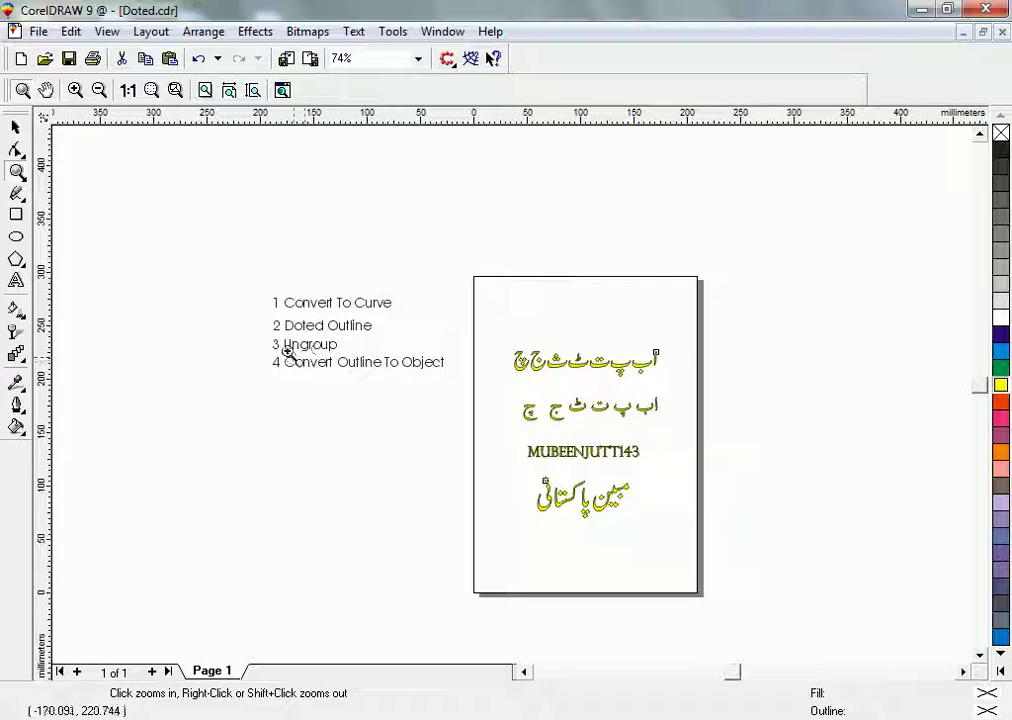
# Ungroup the letters into 21 objects and convert their dotted outlines into objects.
pyautogui.click(15, 127)
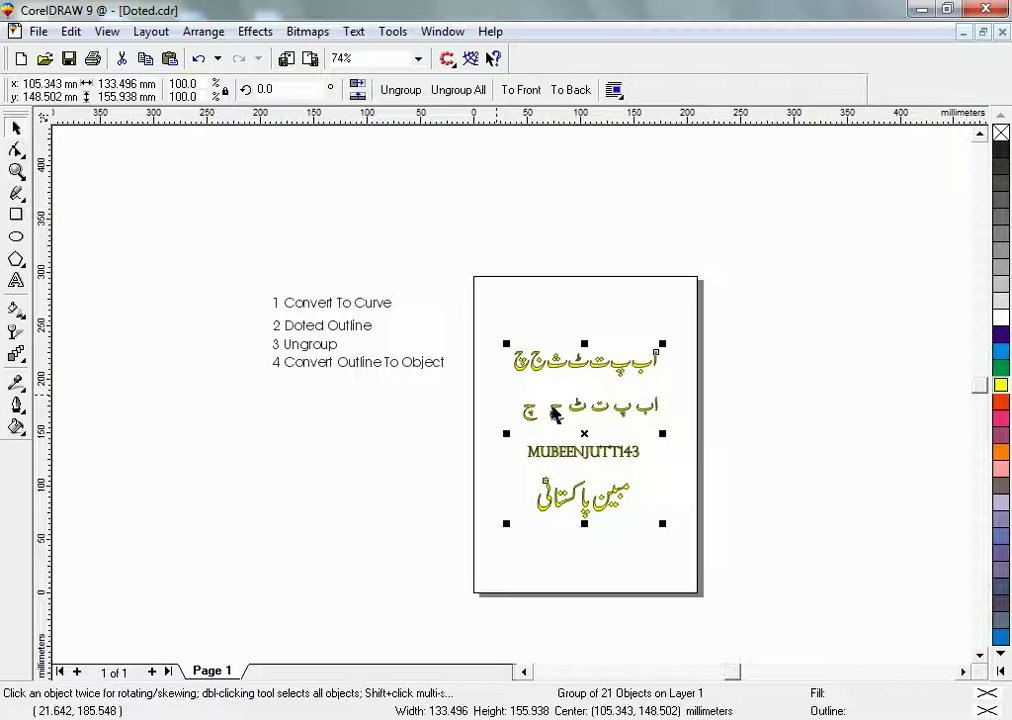
pyautogui.click(401, 90)
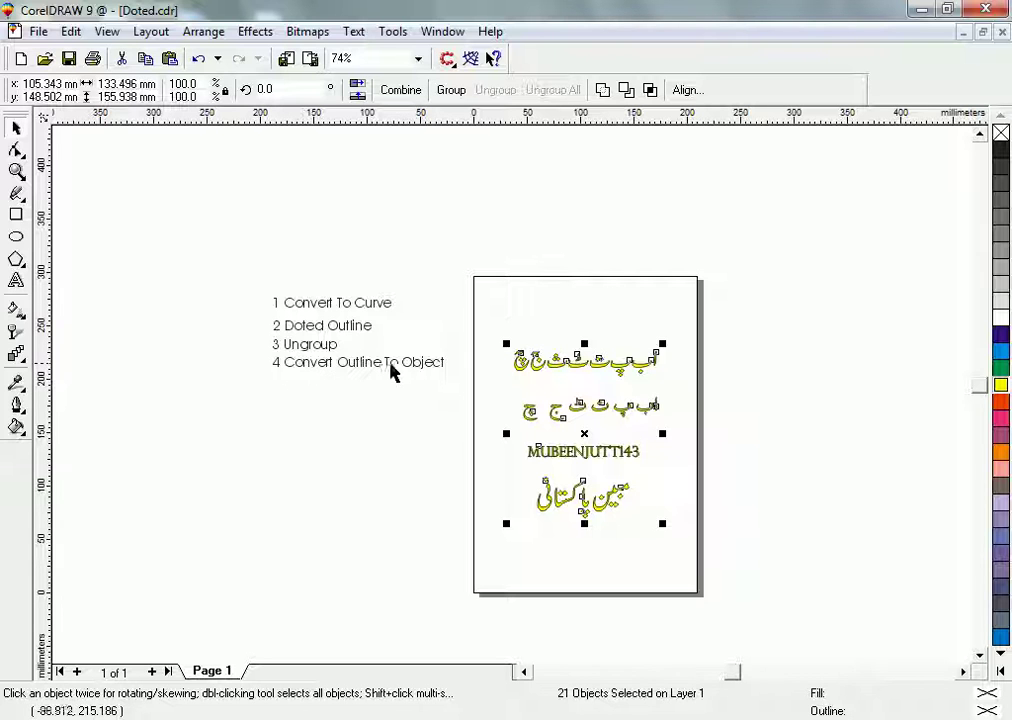
pyautogui.click(205, 32)
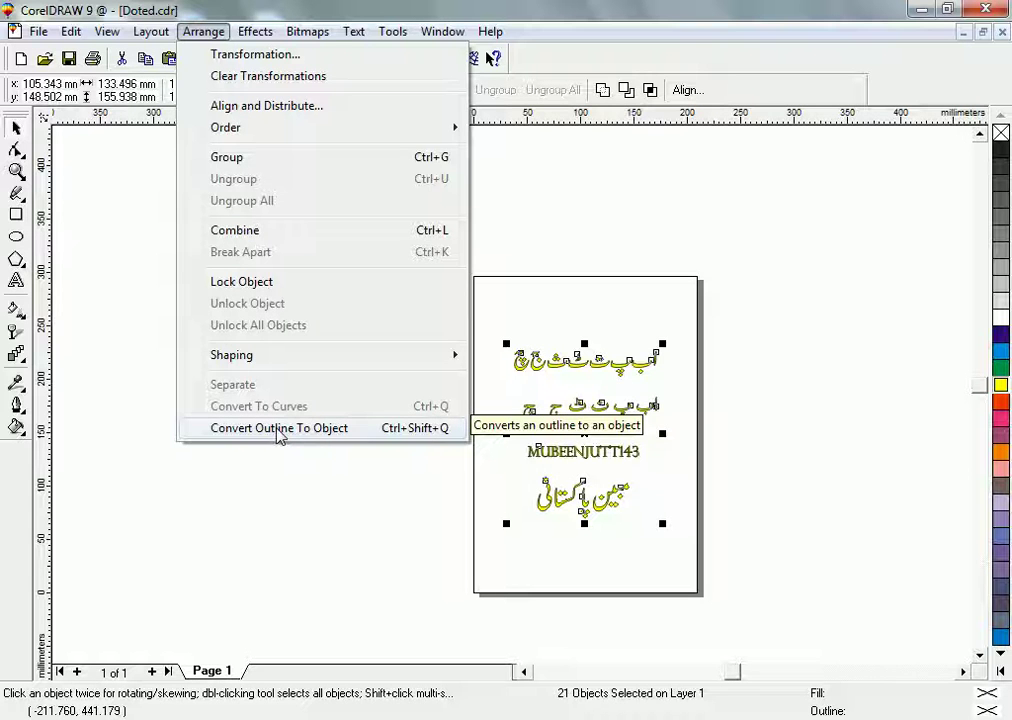
pyautogui.click(280, 428)
pyautogui.hotkey('ctrl', 'z')
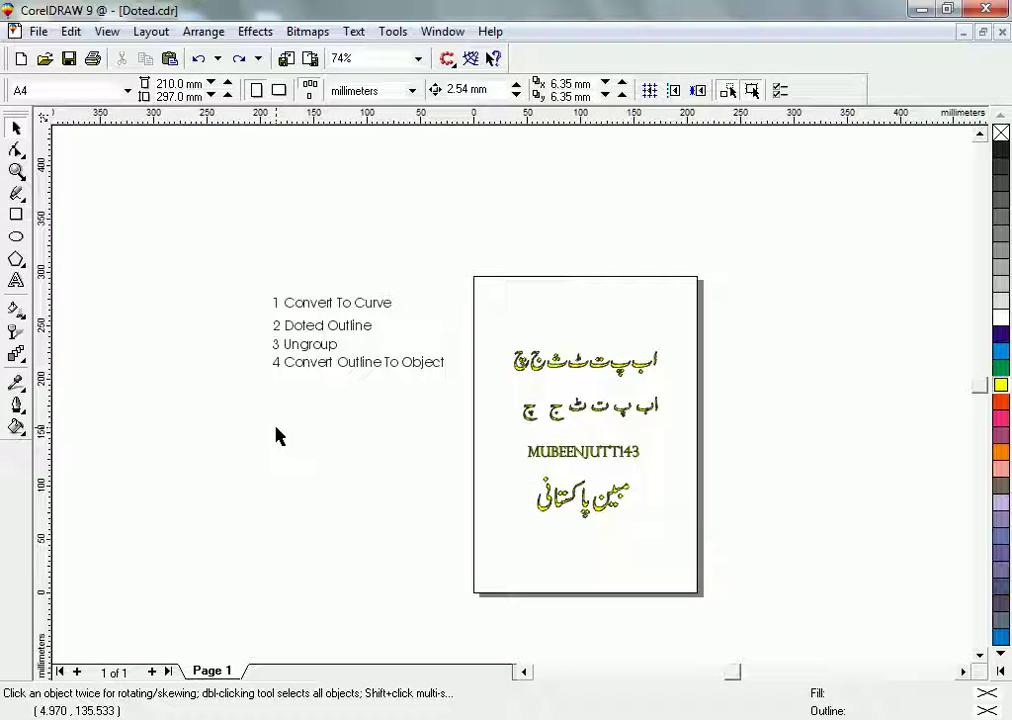
pyautogui.click(16, 171)
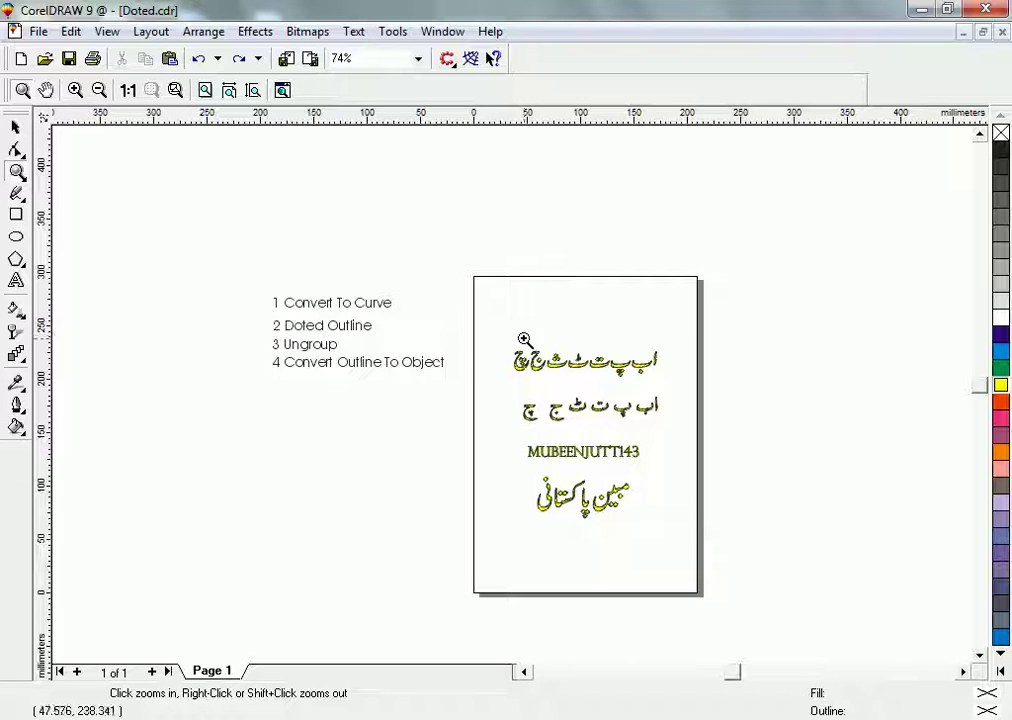
# Zoom in on the first Urdu letter, pull its yellow fill away from the dots, and delete it.
pyautogui.moveTo(505, 347); pyautogui.dragTo(676, 535)
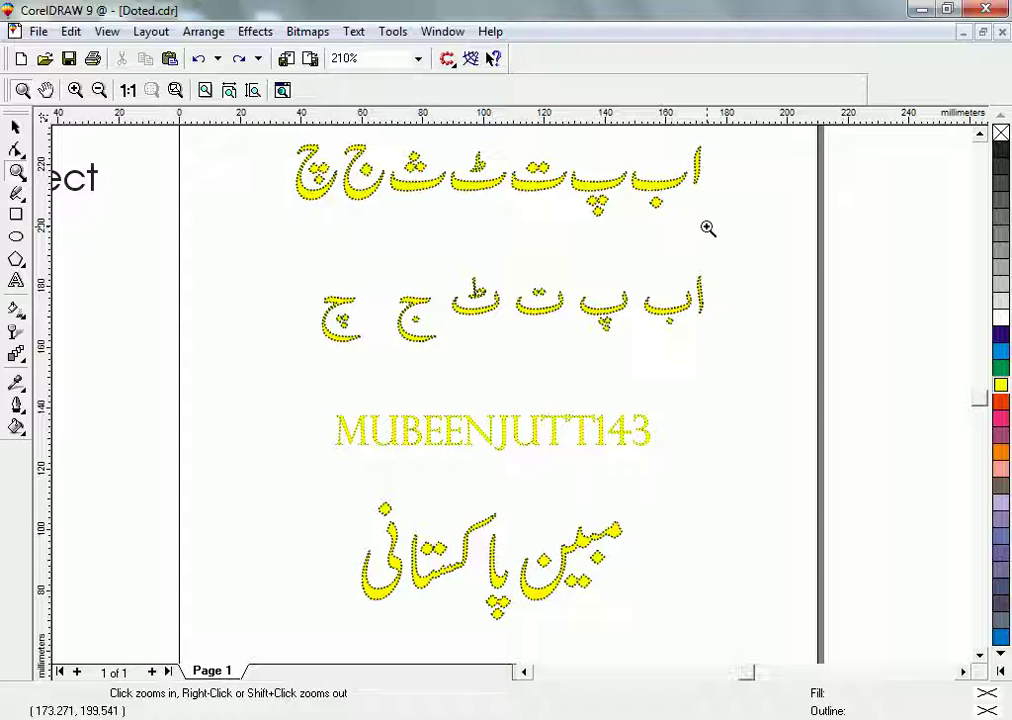
pyautogui.moveTo(288, 142); pyautogui.dragTo(398, 213)
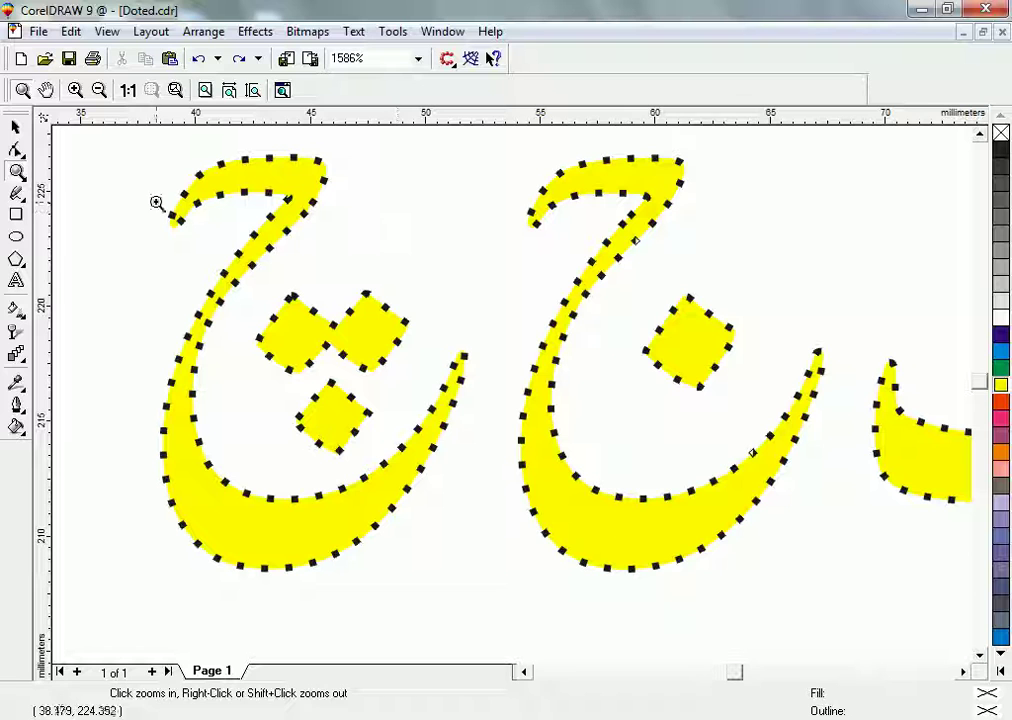
pyautogui.click(15, 127)
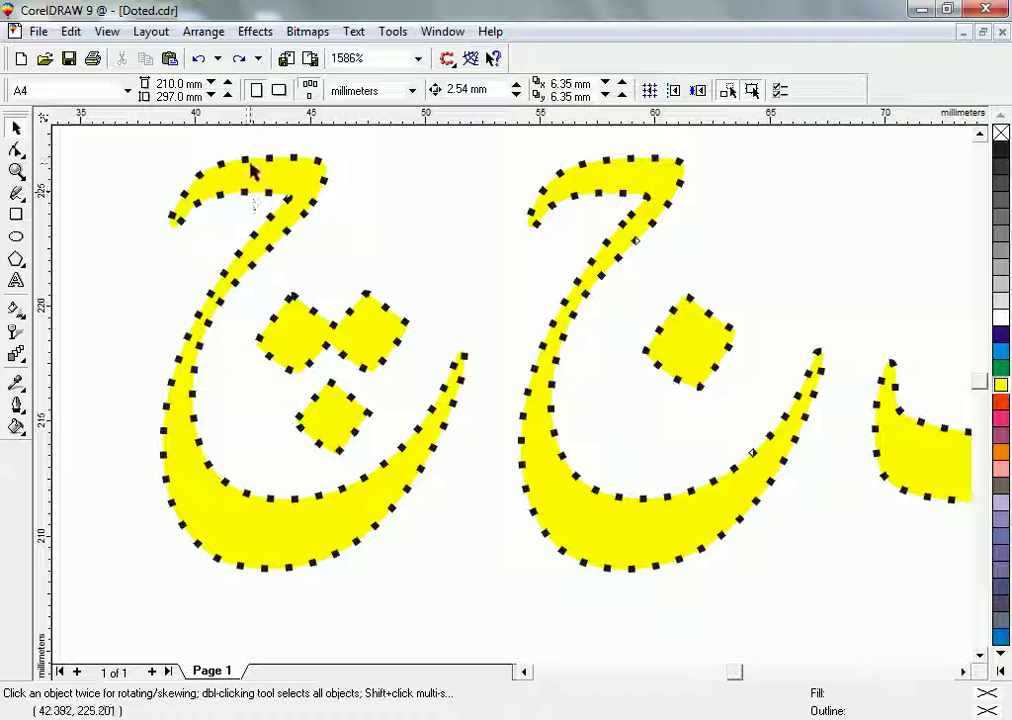
pyautogui.click(268, 186)
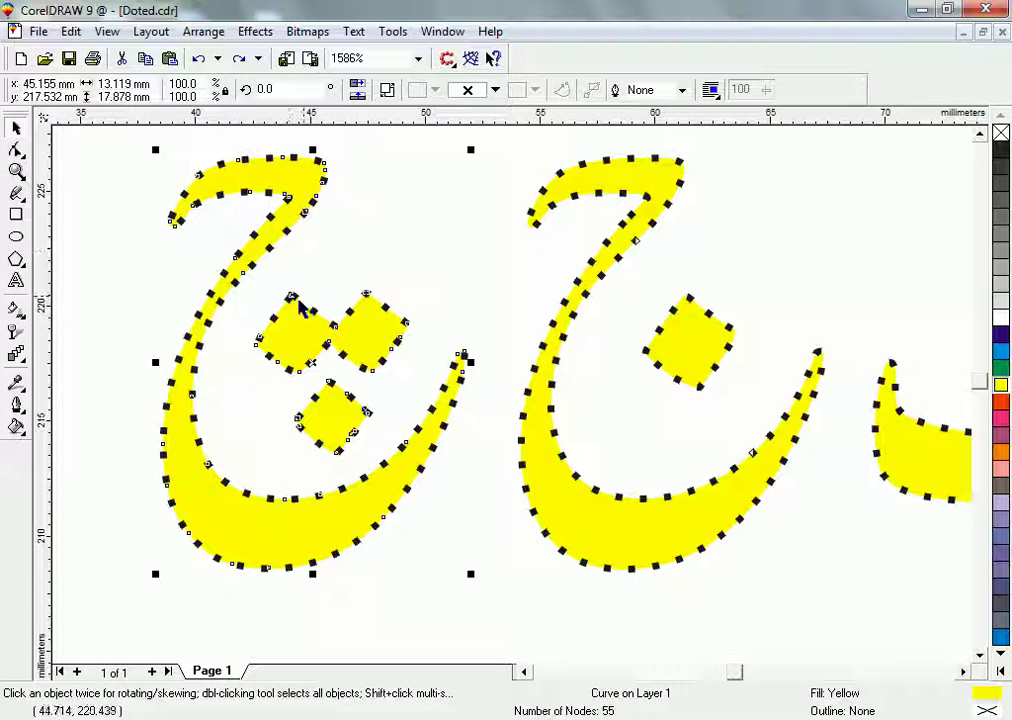
pyautogui.moveTo(315, 359); pyautogui.dragTo(414, 343)
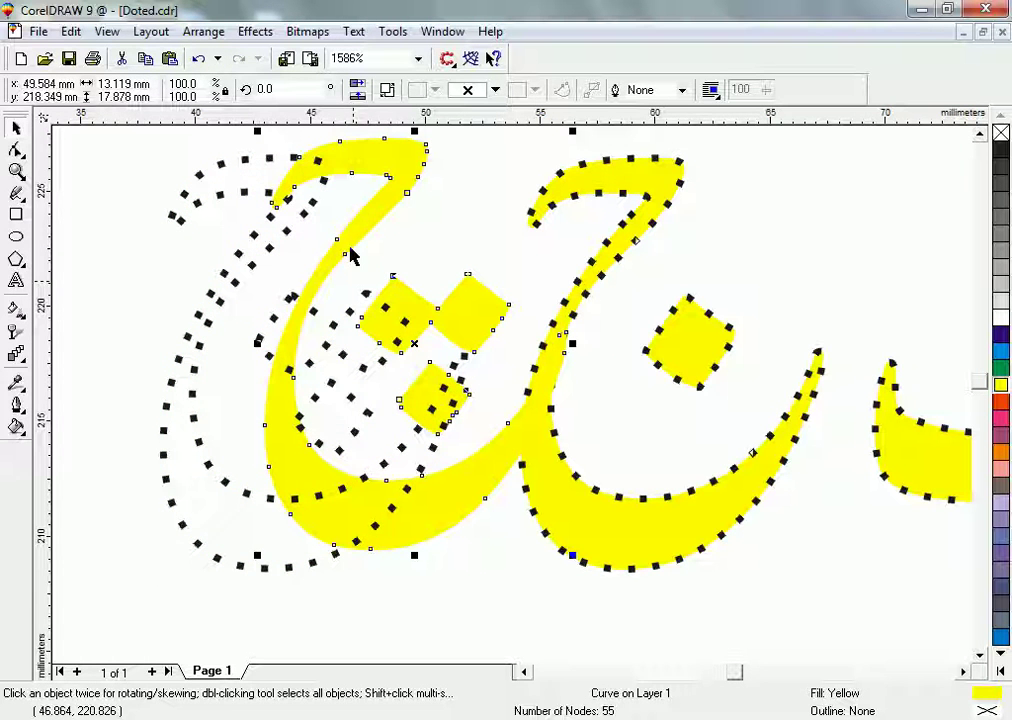
pyautogui.press('Delete')
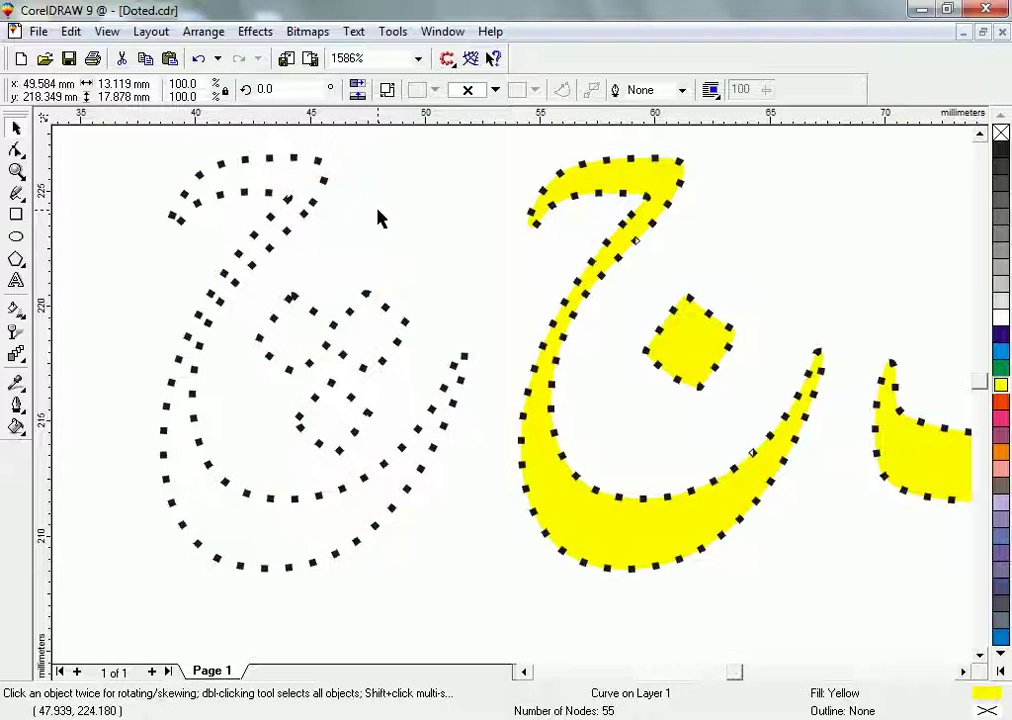
# Select the first letter's dotted outline and set the Eraser thickness to 1.525 mm.
pyautogui.click(312, 208)
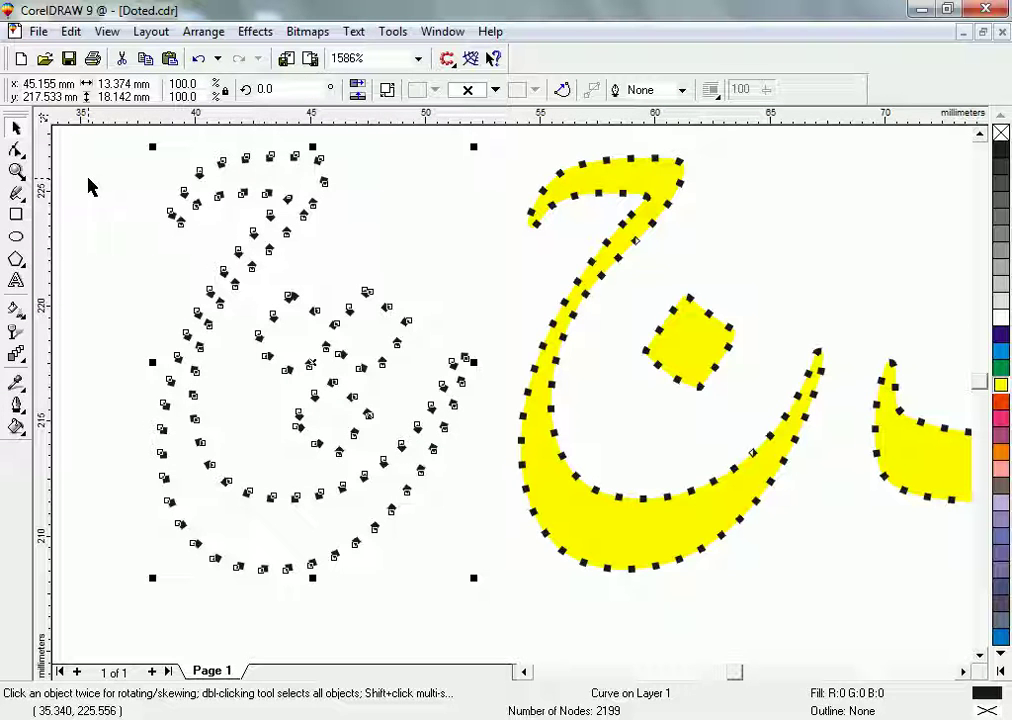
pyautogui.click(20, 152)
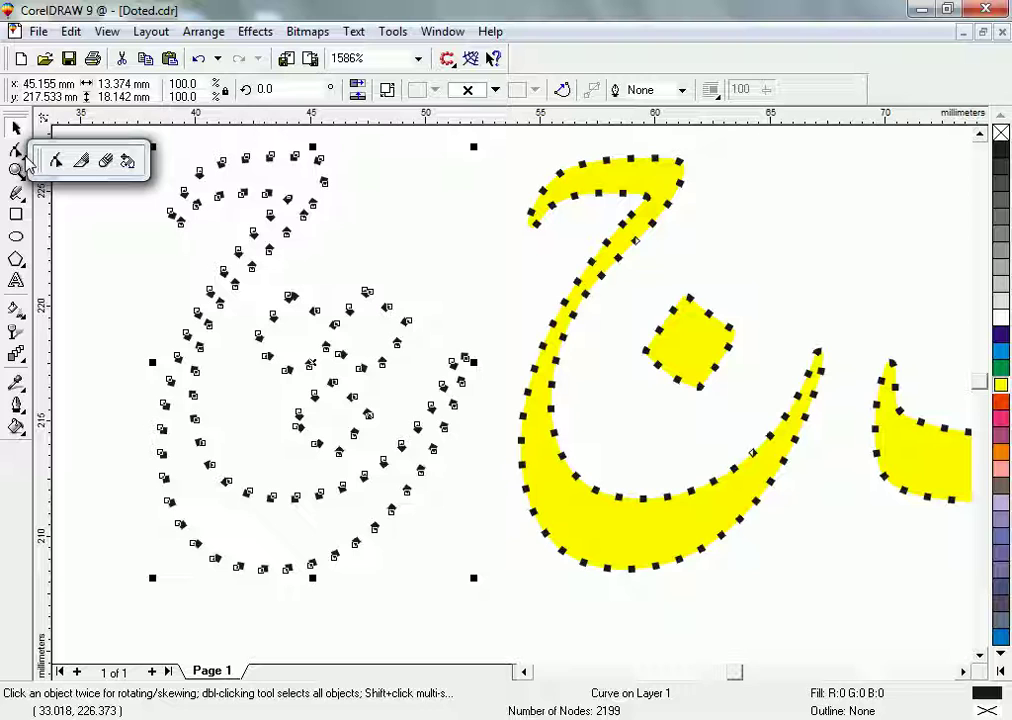
pyautogui.click(104, 162)
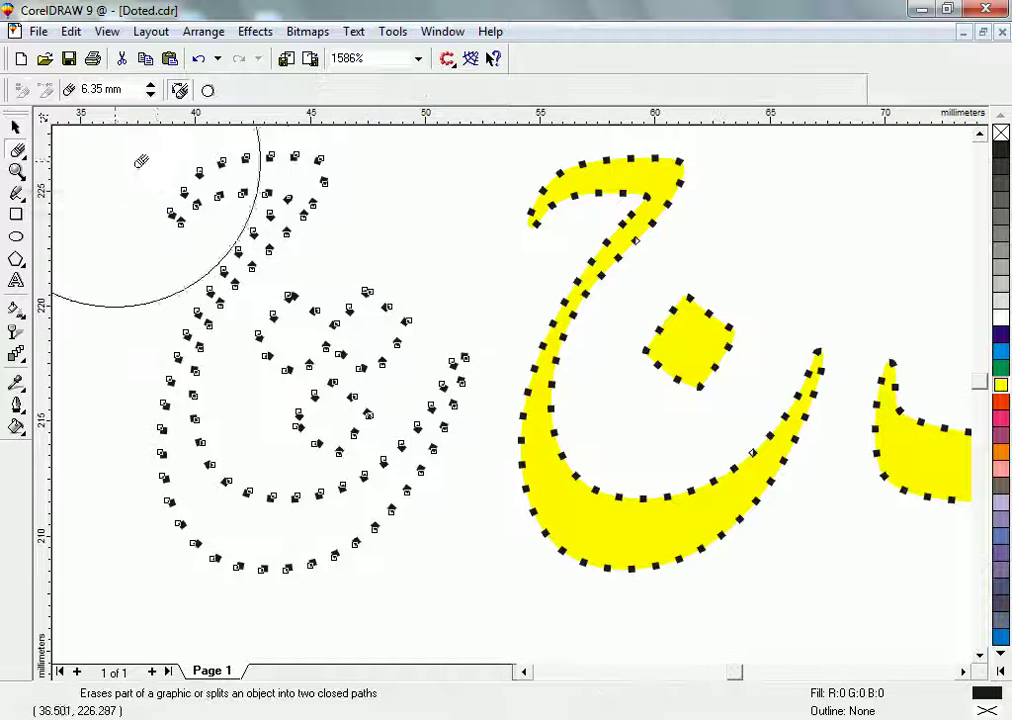
pyautogui.click(151, 96)
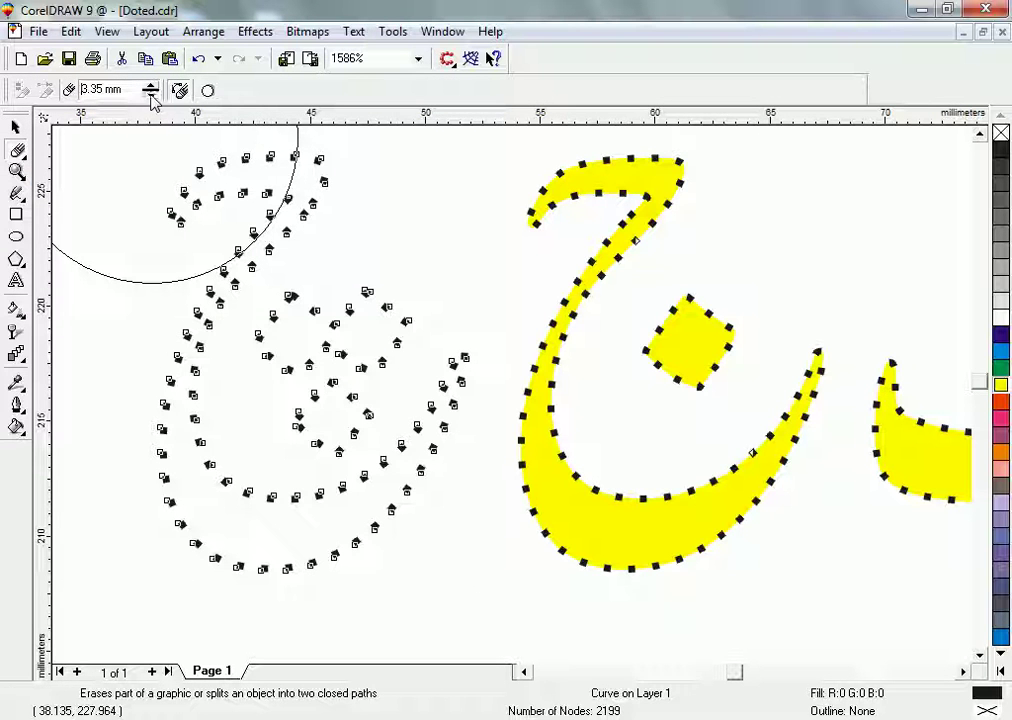
pyautogui.click(151, 97)
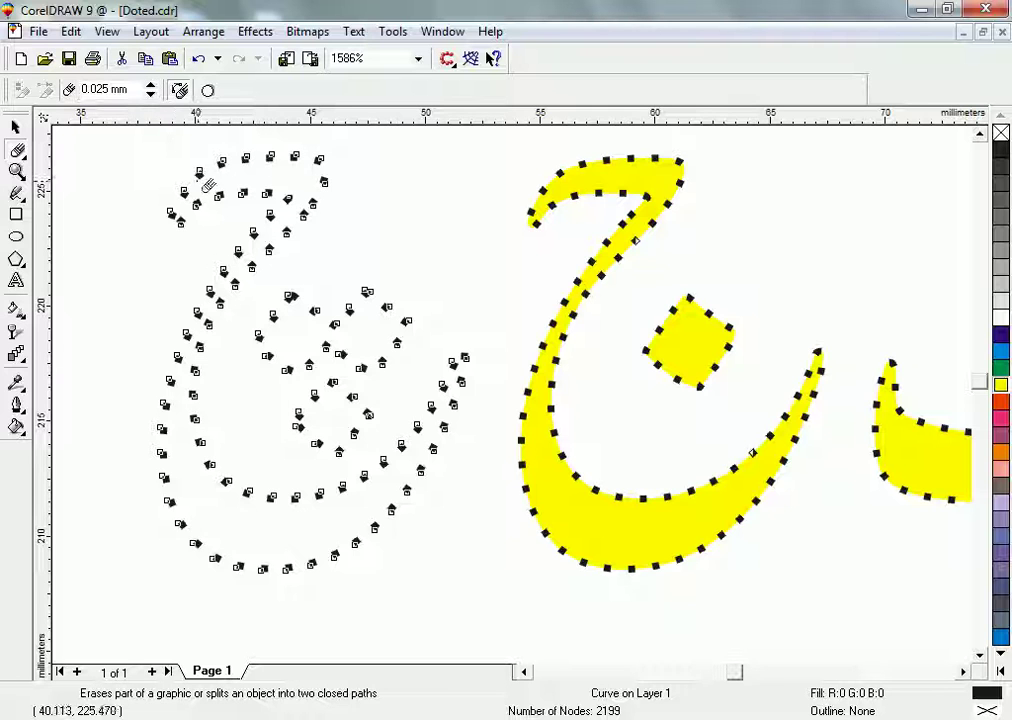
pyautogui.click(151, 86)
# Erase the inner rows of dots and break the remaining dotted curve apart into separate dots.
pyautogui.moveTo(200, 232)
pyautogui.mouseDown()
pyautogui.moveTo(235, 199)
pyautogui.moveTo(264, 195)
pyautogui.moveTo(181, 284)
pyautogui.mouseUp()
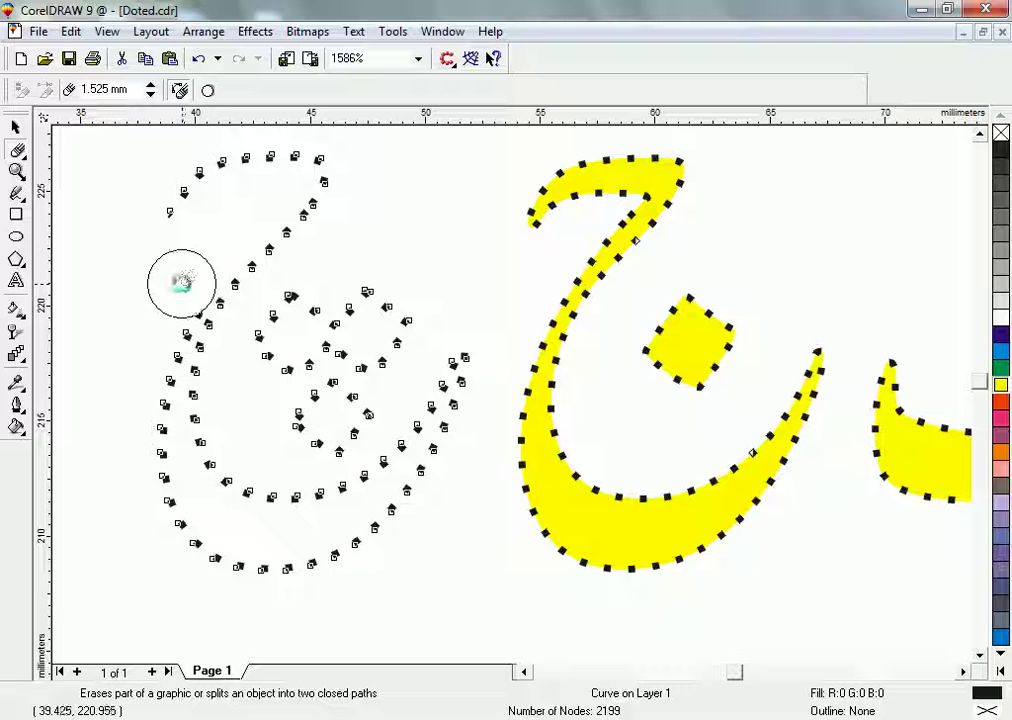
pyautogui.moveTo(290, 320)
pyautogui.mouseDown()
pyautogui.moveTo(269, 341)
pyautogui.moveTo(294, 373)
pyautogui.moveTo(386, 289)
pyautogui.moveTo(388, 347)
pyautogui.moveTo(332, 398)
pyautogui.moveTo(312, 440)
pyautogui.moveTo(355, 427)
pyautogui.moveTo(384, 398)
pyautogui.mouseUp()
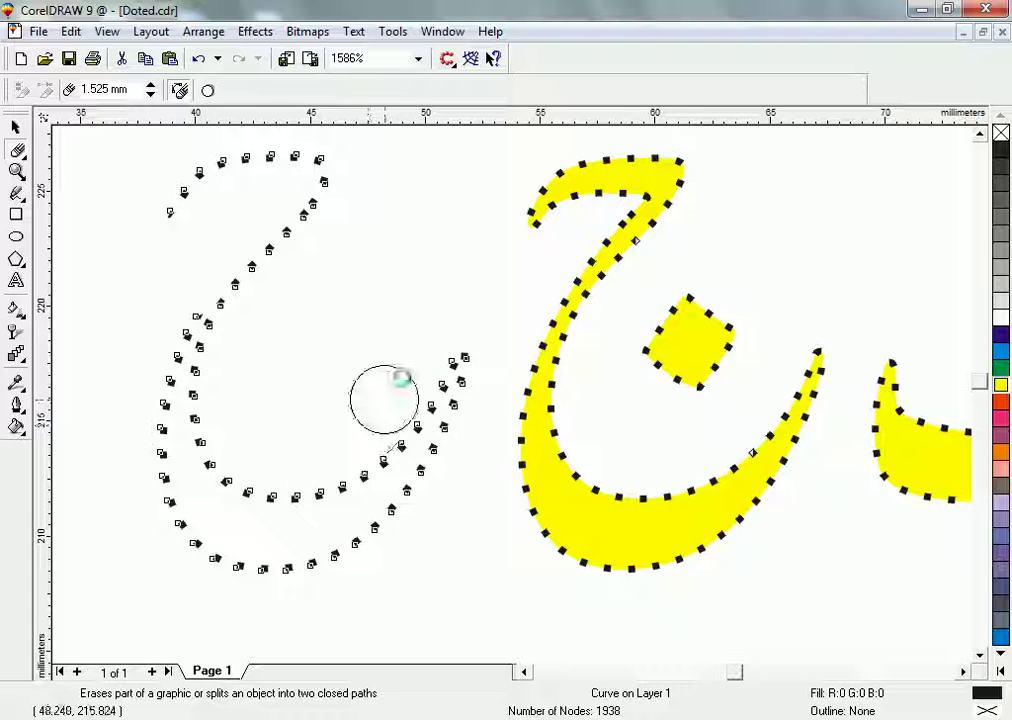
pyautogui.moveTo(436, 347)
pyautogui.mouseDown()
pyautogui.moveTo(393, 421)
pyautogui.moveTo(334, 481)
pyautogui.moveTo(237, 483)
pyautogui.moveTo(224, 444)
pyautogui.moveTo(223, 348)
pyautogui.moveTo(260, 348)
pyautogui.mouseUp()
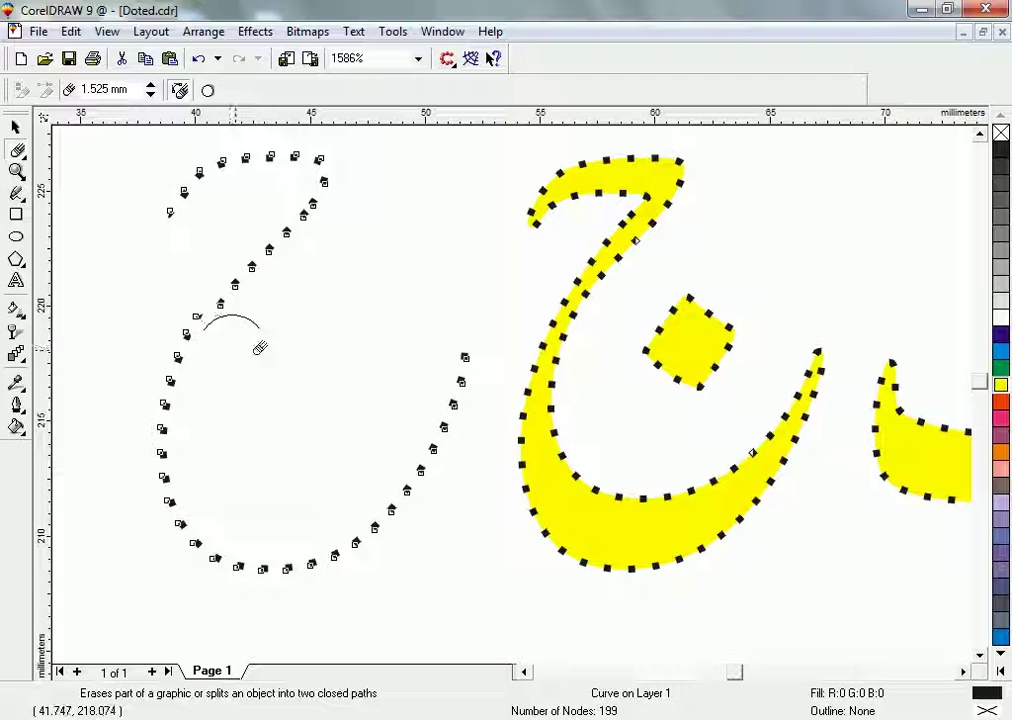
pyautogui.click(16, 127)
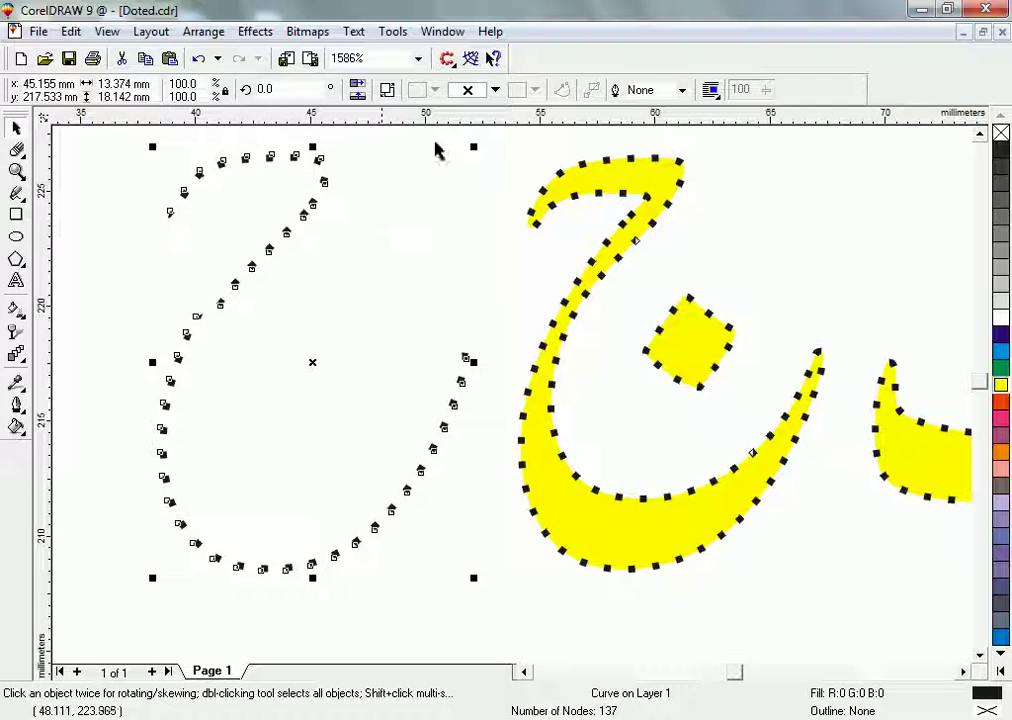
pyautogui.click(386, 91)
pyautogui.click(402, 280)
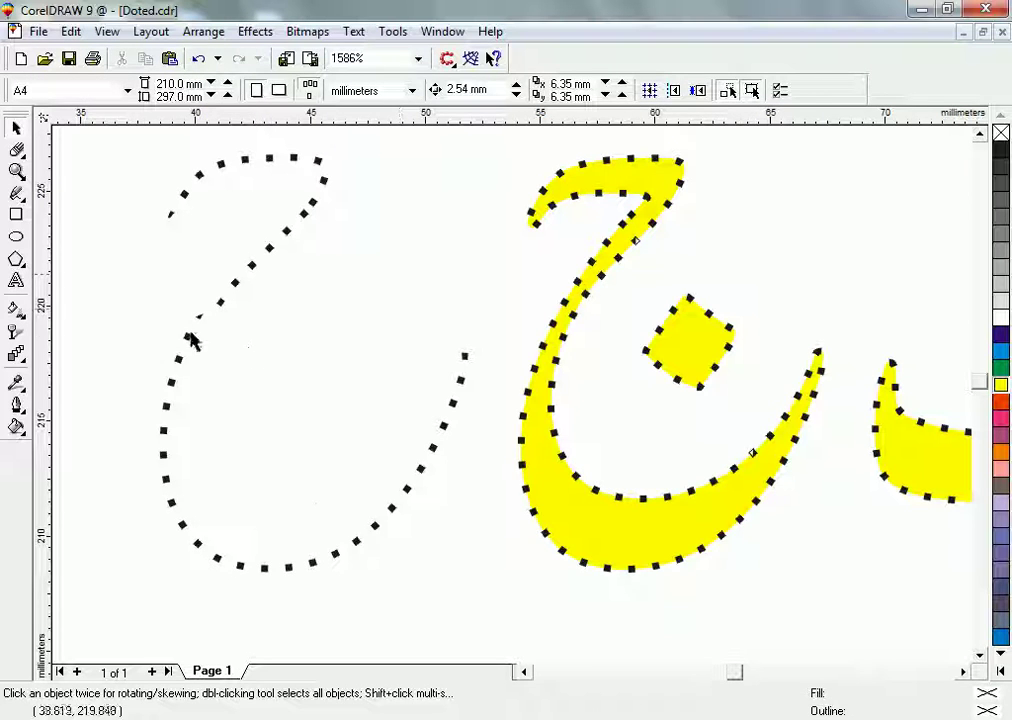
# Nudge the dots along the letter's lower curve slightly to the right.
pyautogui.moveTo(126, 309); pyautogui.dragTo(498, 600)
pyautogui.moveTo(313, 443); pyautogui.dragTo(325, 443)
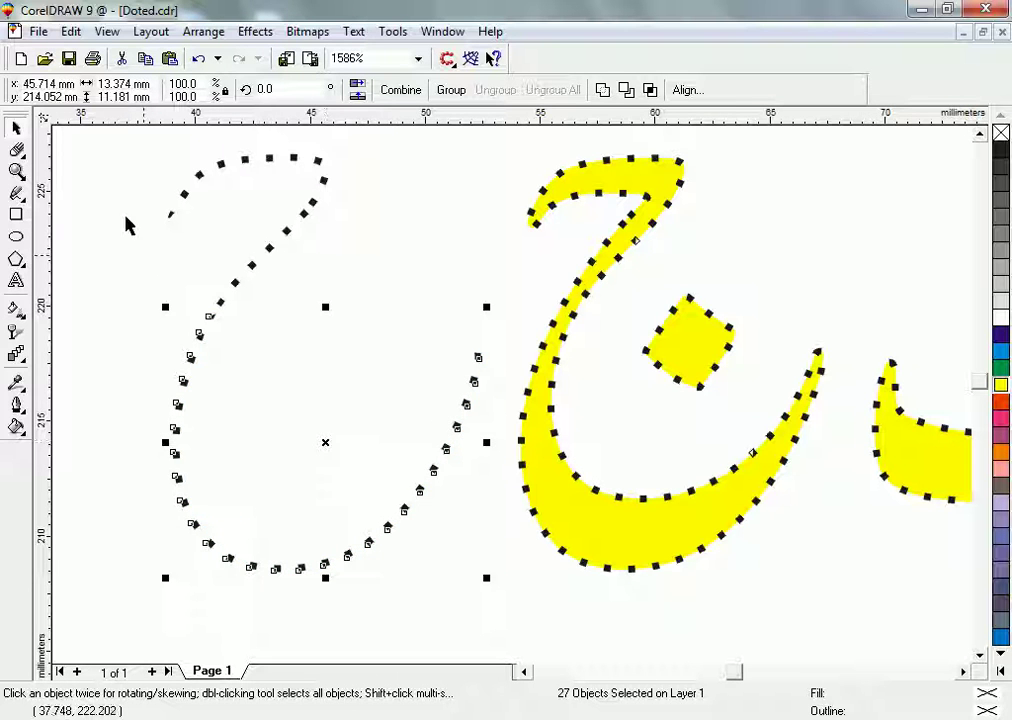
pyautogui.click(145, 266)
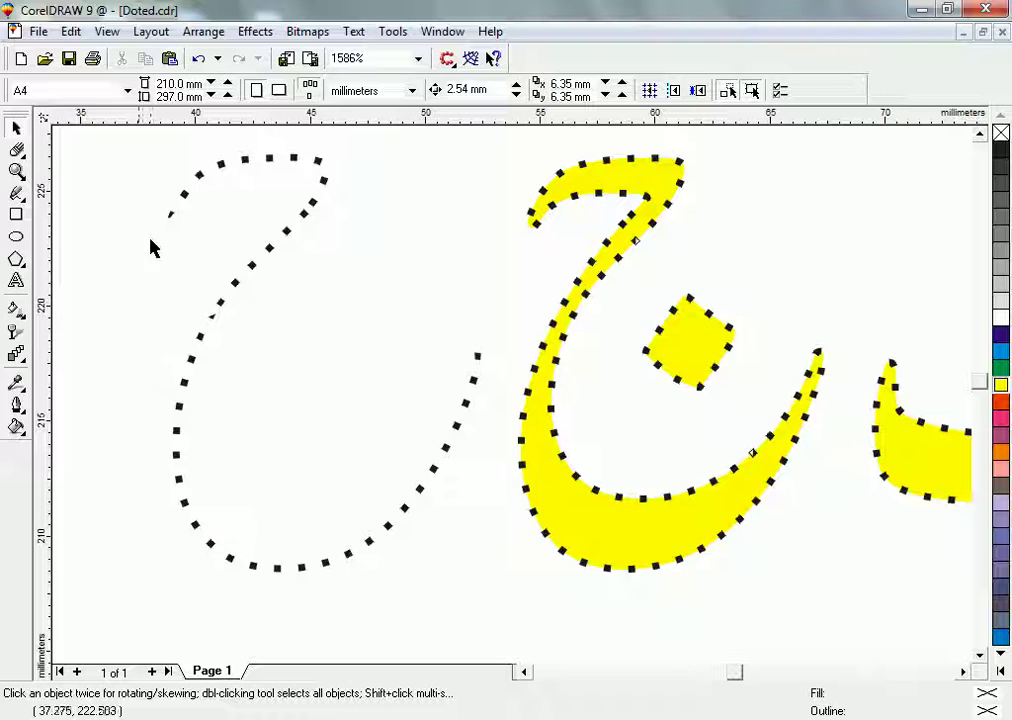
# Group all 43 dots of the letter and move the group left and down.
pyautogui.moveTo(97, 142); pyautogui.dragTo(497, 609)
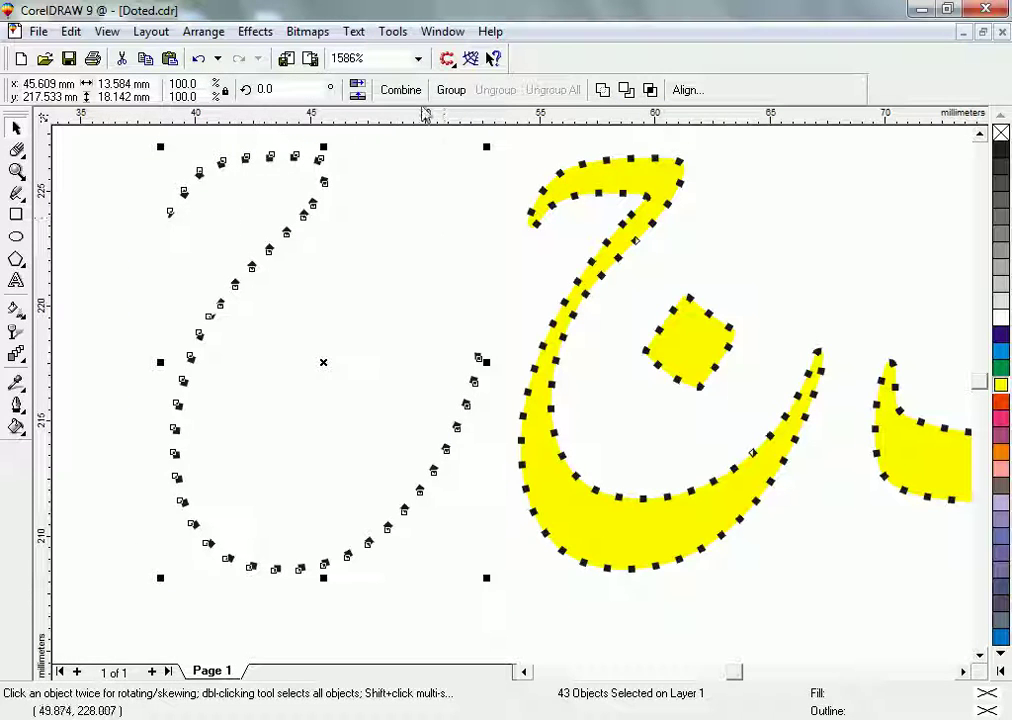
pyautogui.click(451, 90)
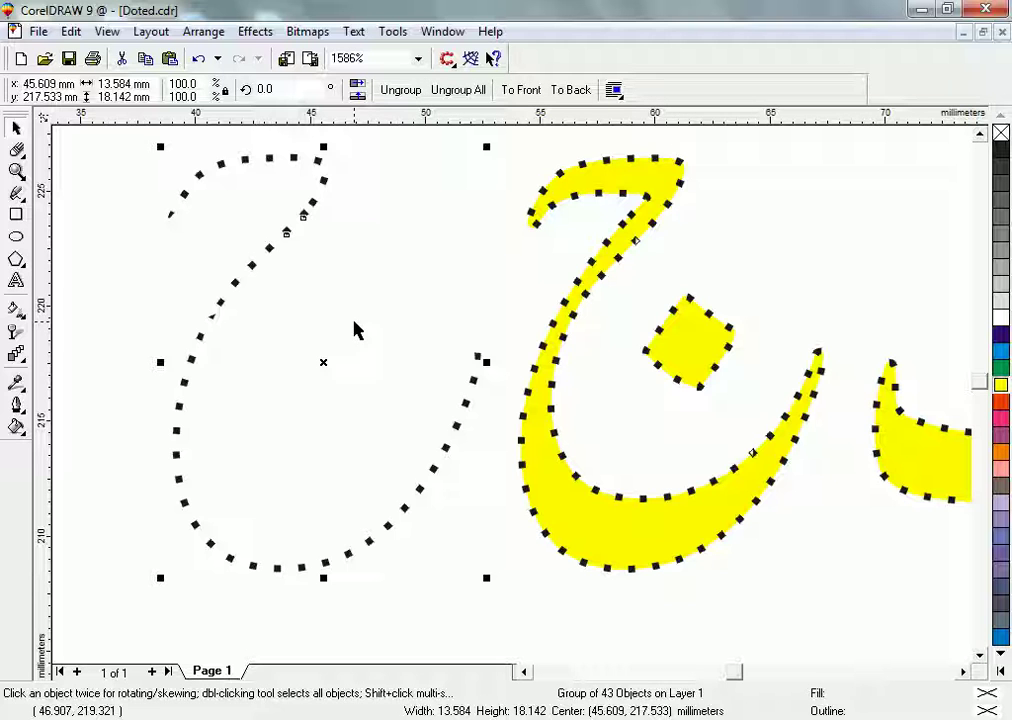
pyautogui.click(425, 295)
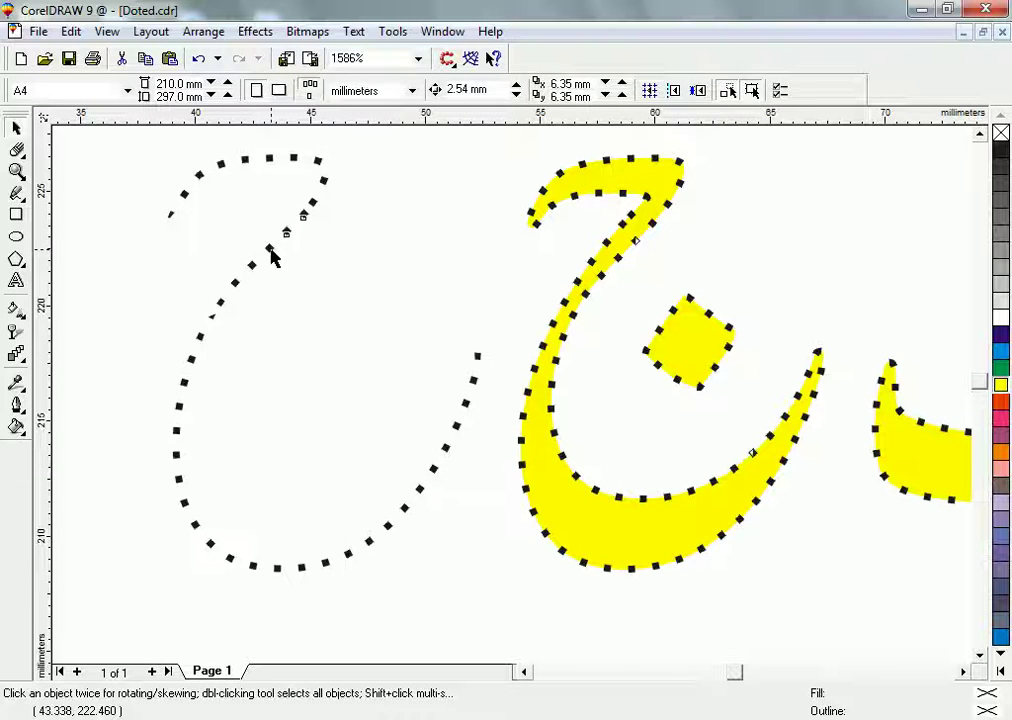
pyautogui.click(272, 257)
pyautogui.moveTo(324, 365); pyautogui.dragTo(265, 388)
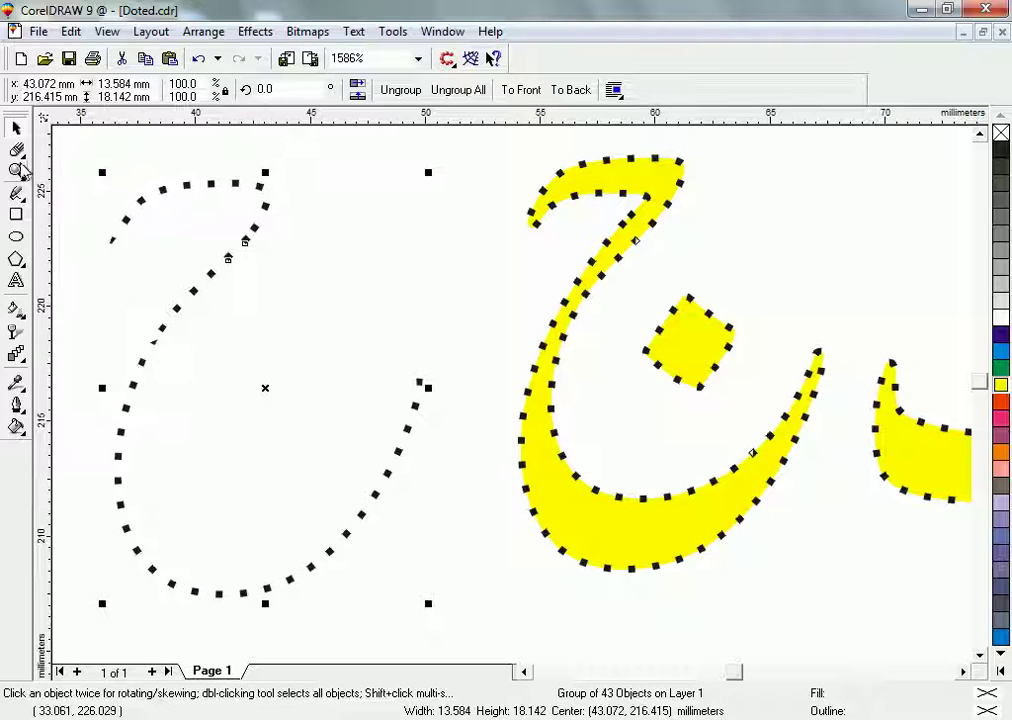
pyautogui.click(17, 170)
# Zoom in on the second row, select the second ج letter, and zoom closely onto it.
pyautogui.rightClick(197, 291)
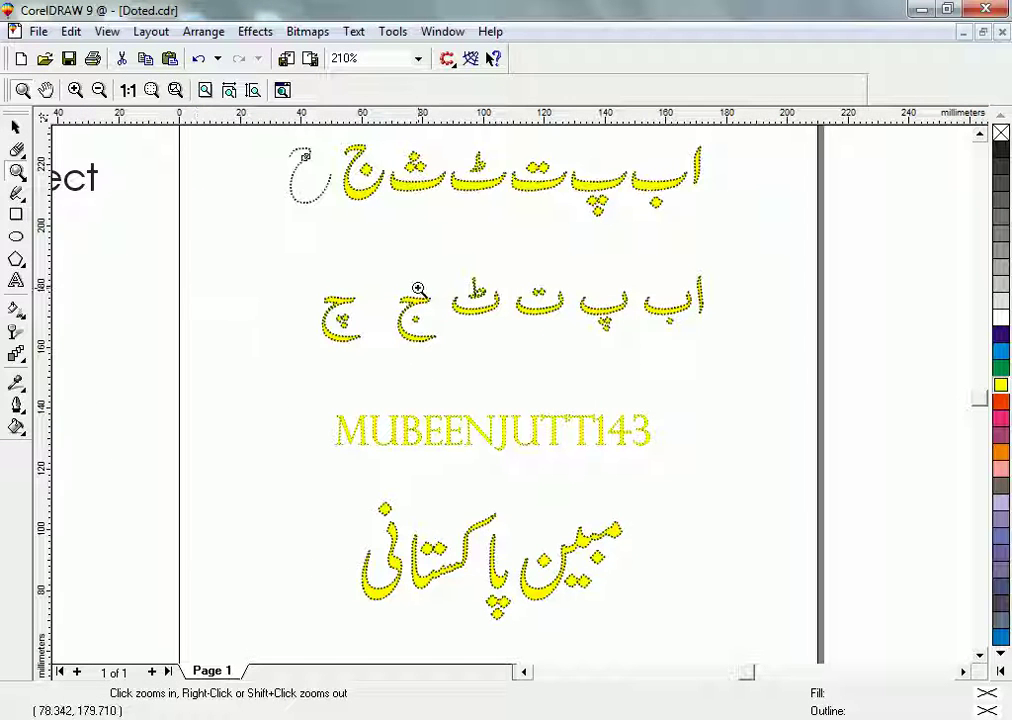
pyautogui.moveTo(291, 265); pyautogui.dragTo(782, 413)
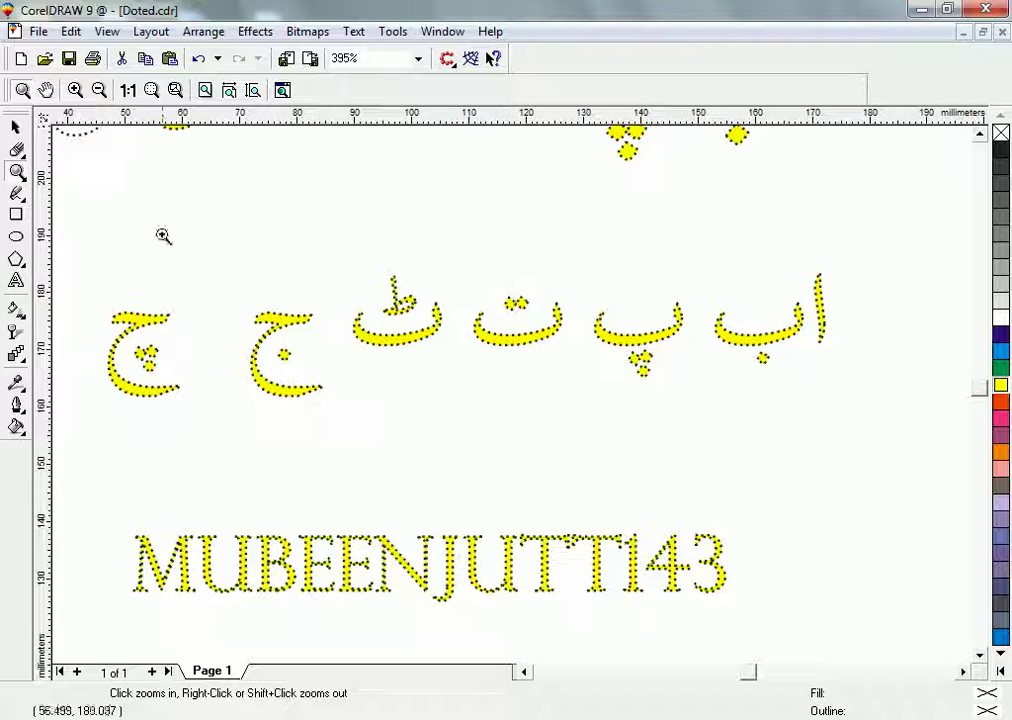
pyautogui.press('space')
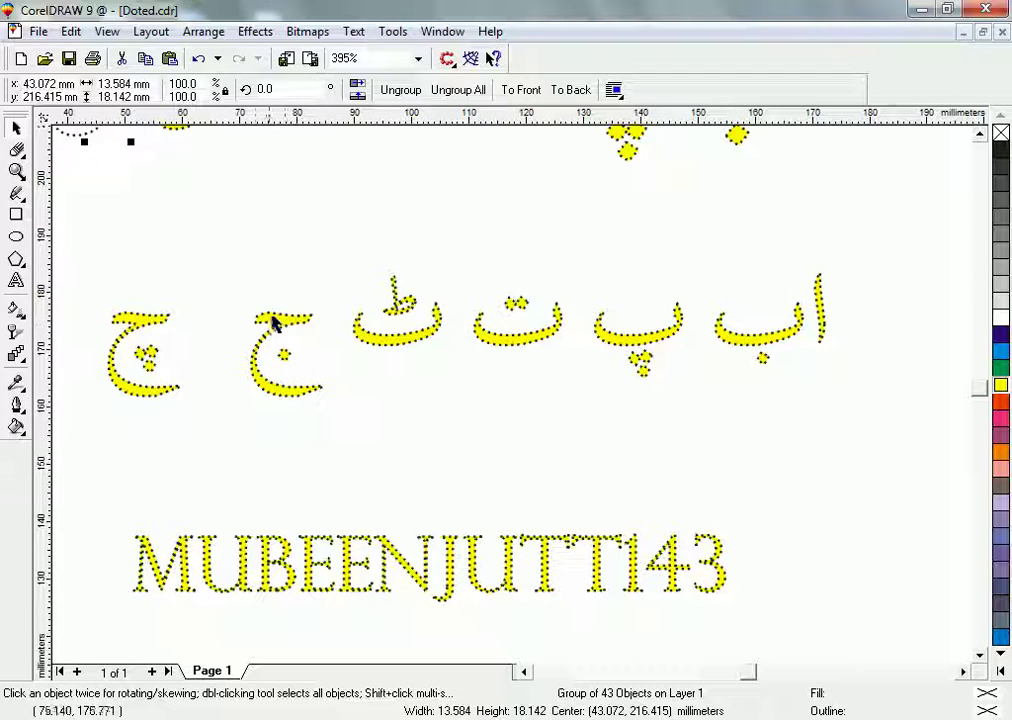
pyautogui.click(286, 320)
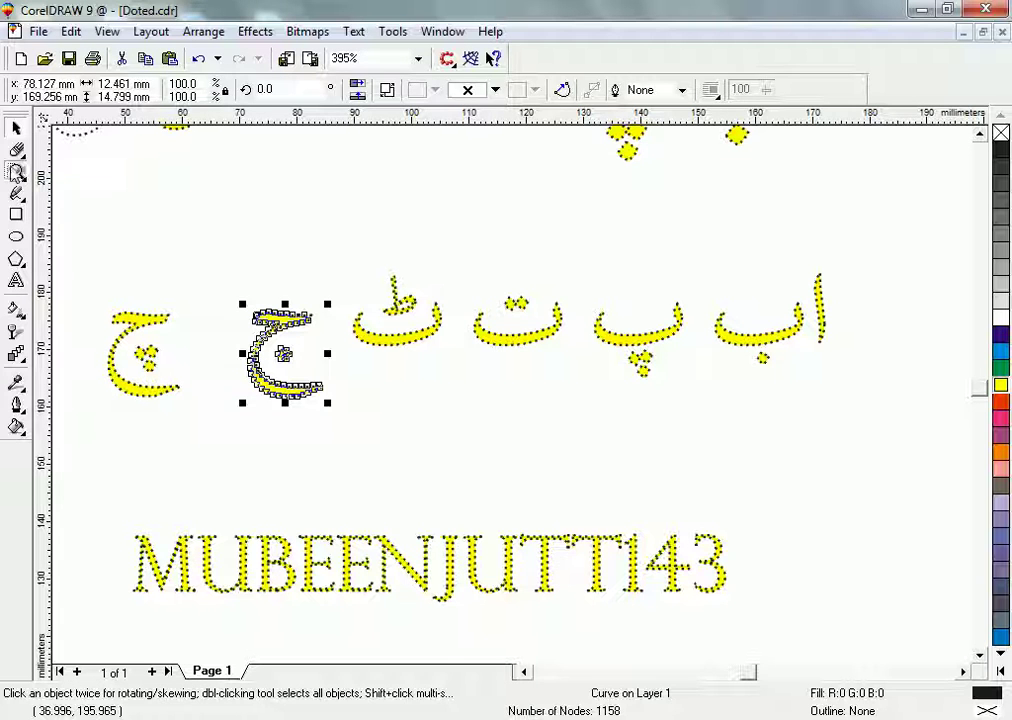
pyautogui.click(16, 171)
pyautogui.moveTo(221, 289); pyautogui.dragTo(350, 404)
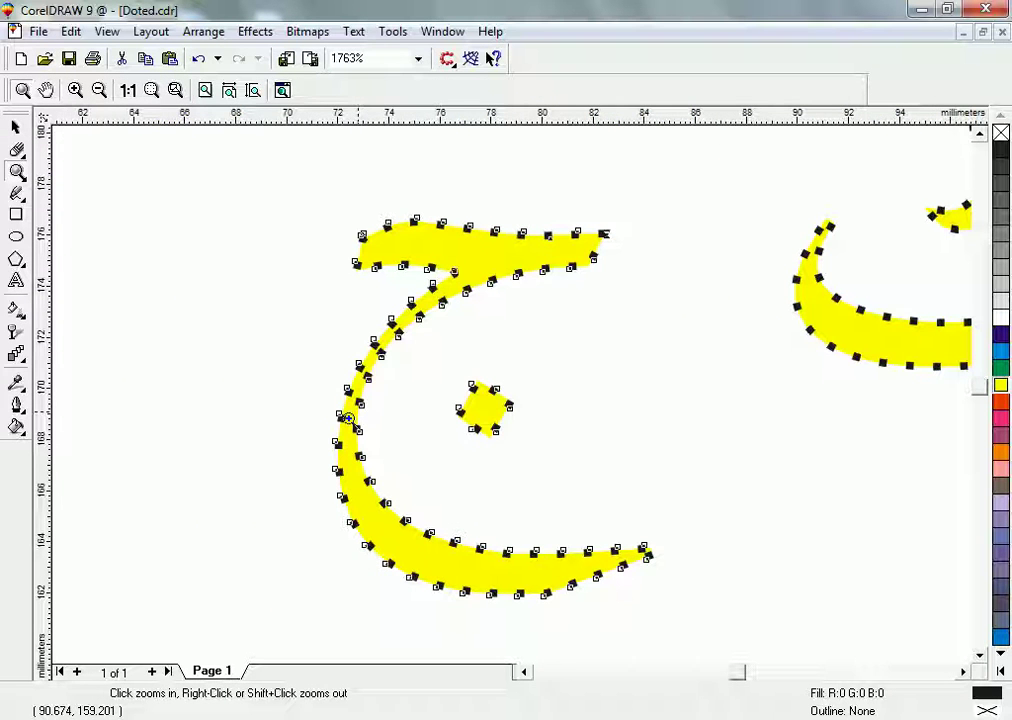
# Erase the ج outline's top-left tip and delete the solid yellow letter beneath it.
pyautogui.click(16, 149)
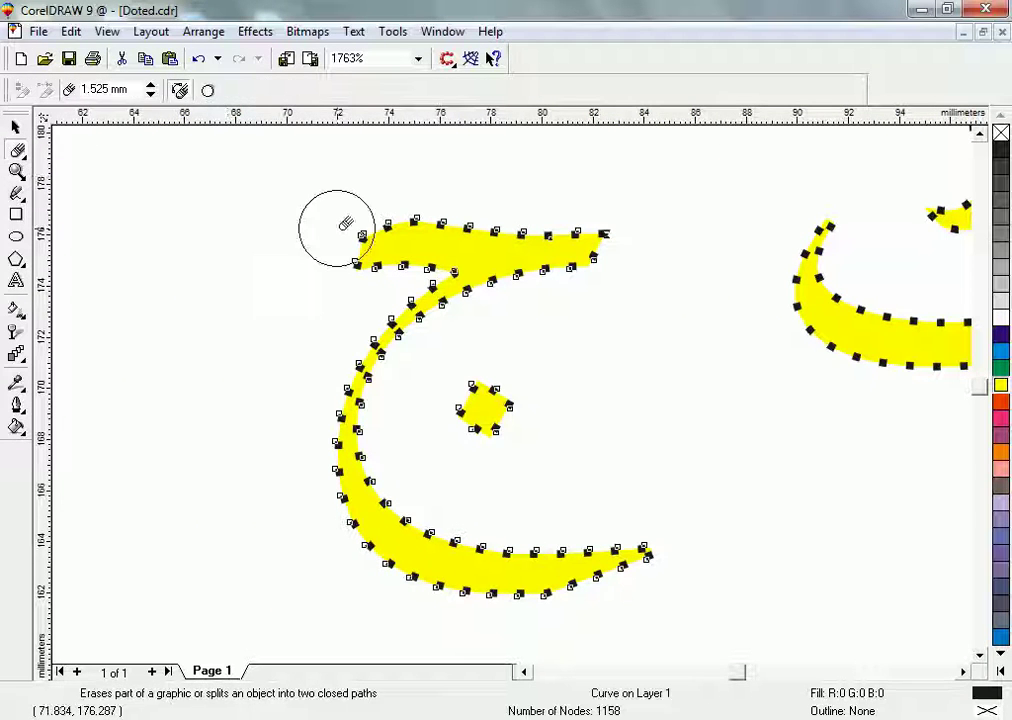
pyautogui.moveTo(371, 210)
pyautogui.mouseDown()
pyautogui.moveTo(428, 202)
pyautogui.moveTo(486, 212)
pyautogui.mouseUp()
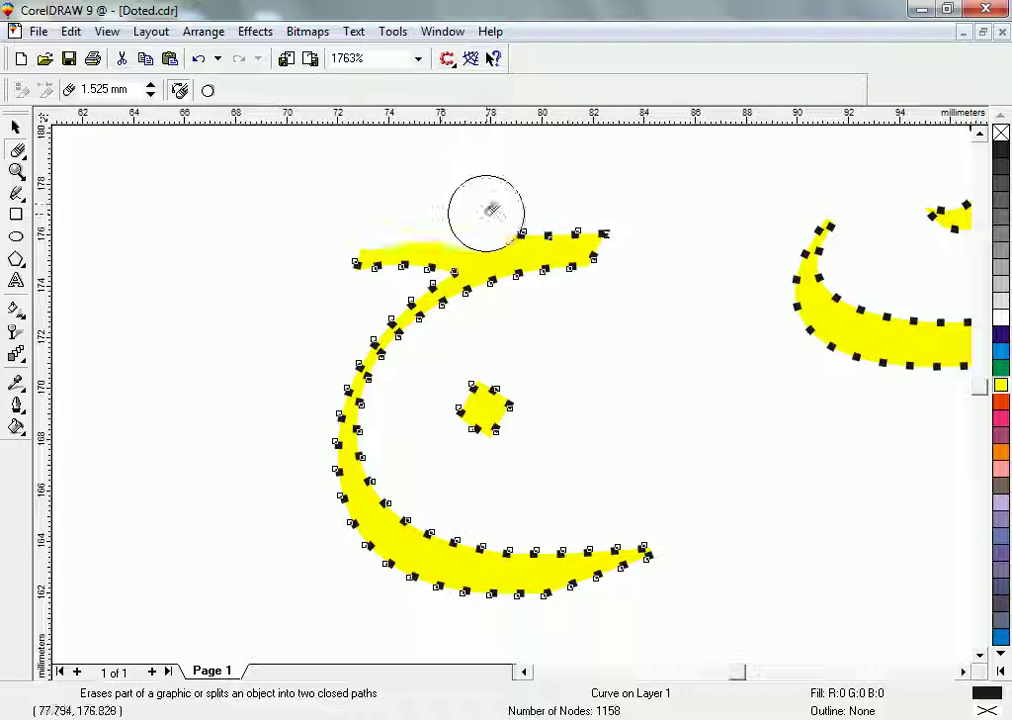
pyautogui.click(16, 127)
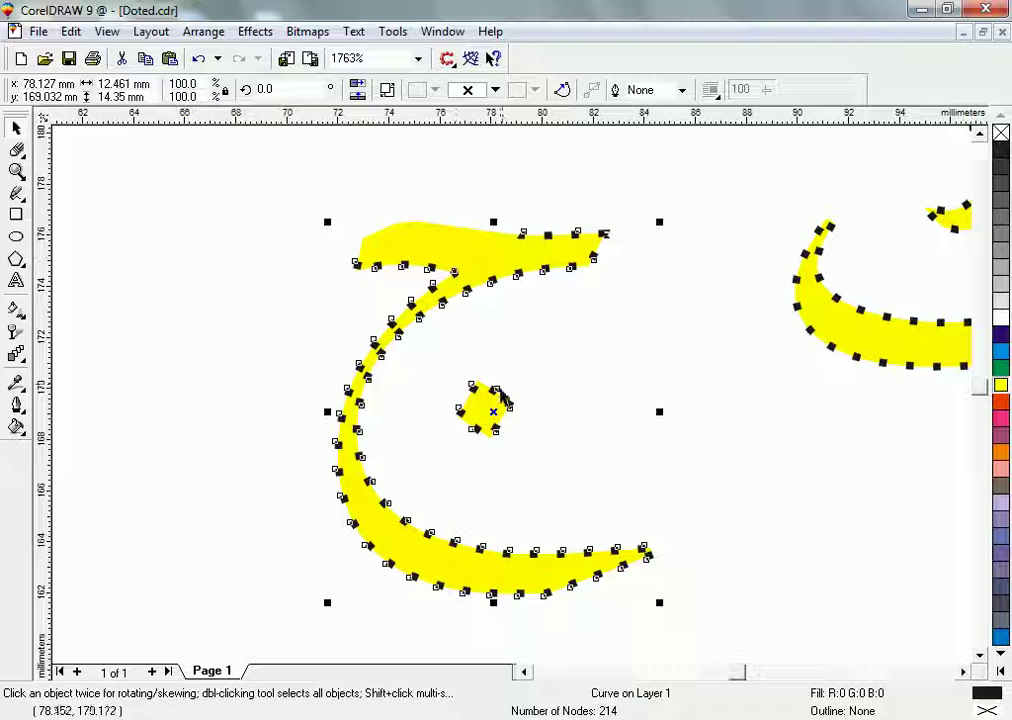
pyautogui.moveTo(493, 410); pyautogui.dragTo(153, 333)
pyautogui.click(400, 258)
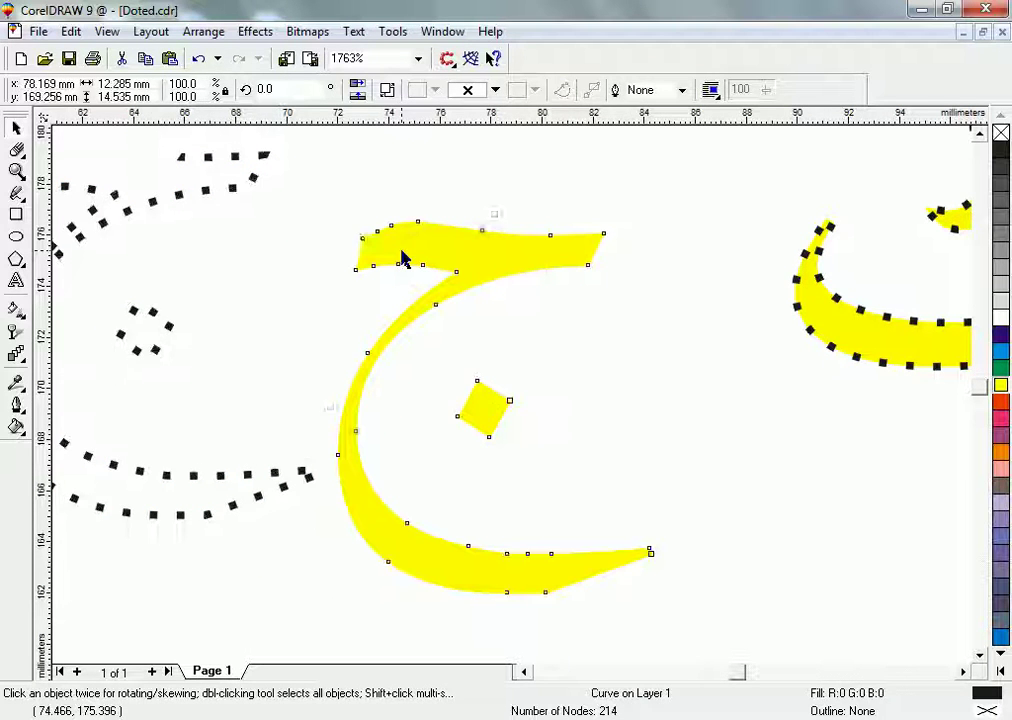
pyautogui.press('Delete')
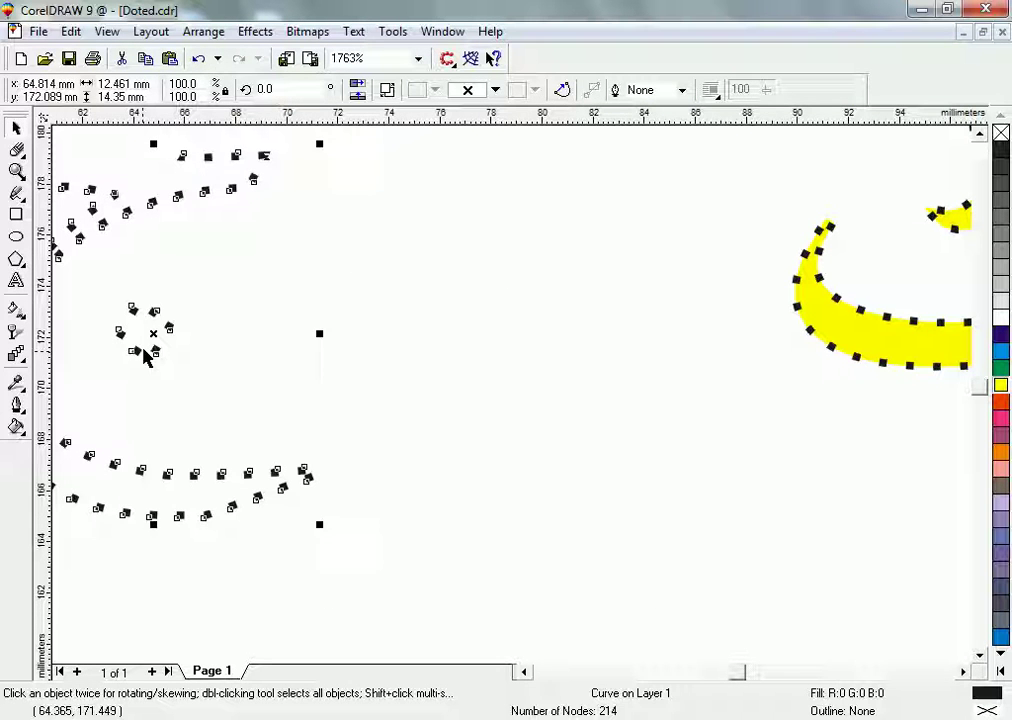
pyautogui.moveTo(150, 333); pyautogui.dragTo(463, 431)
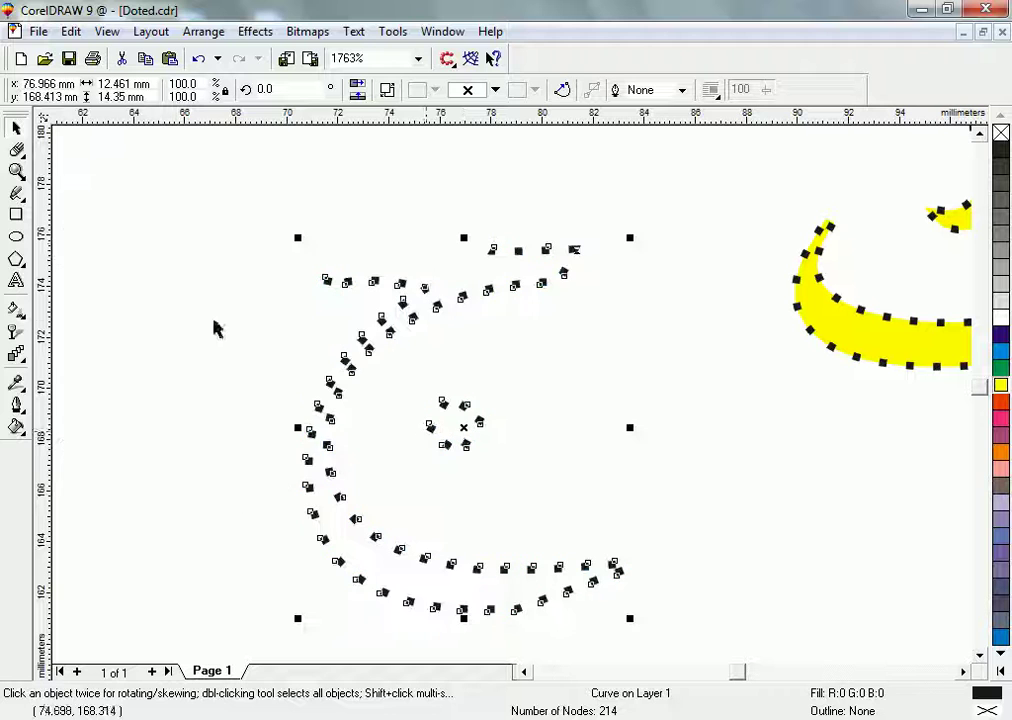
# Erase the inner dots along the curve's upper part, leaving a single dotted outline.
pyautogui.click(17, 151)
pyautogui.moveTo(282, 260)
pyautogui.mouseDown()
pyautogui.moveTo(410, 270)
pyautogui.moveTo(466, 233)
pyautogui.moveTo(576, 226)
pyautogui.mouseUp()
pyautogui.moveTo(365, 255)
pyautogui.mouseDown()
pyautogui.moveTo(382, 291)
pyautogui.moveTo(330, 328)
pyautogui.moveTo(291, 398)
pyautogui.moveTo(298, 538)
pyautogui.moveTo(395, 614)
pyautogui.moveTo(500, 623)
pyautogui.moveTo(651, 597)
pyautogui.moveTo(459, 407)
pyautogui.moveTo(488, 403)
pyautogui.moveTo(443, 404)
pyautogui.mouseUp()
pyautogui.click(15, 124)
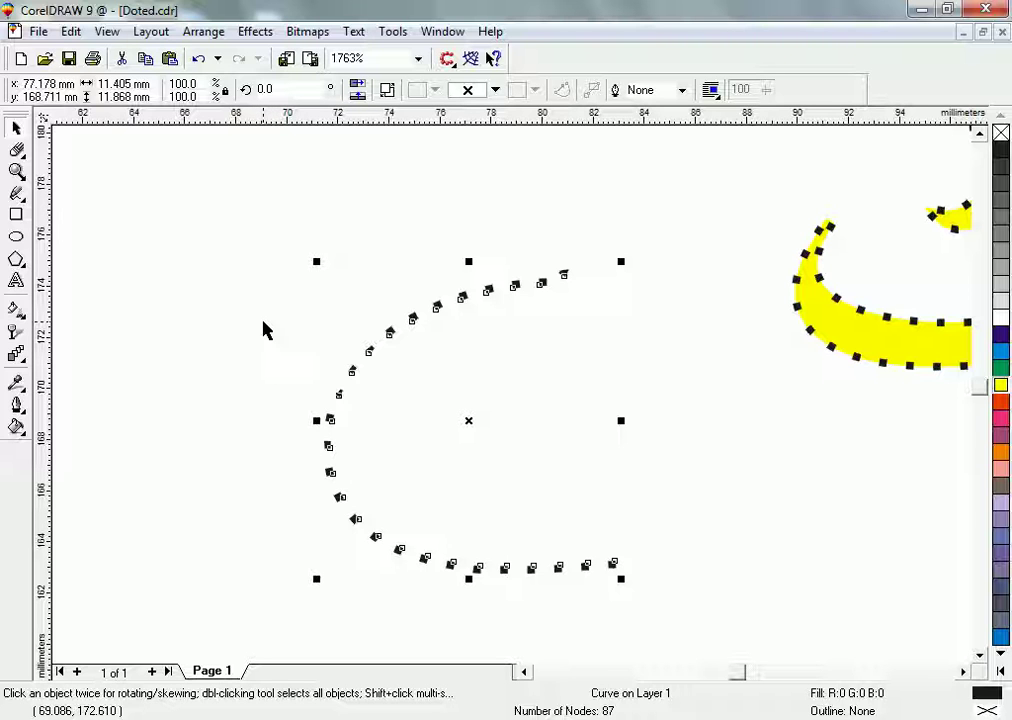
pyautogui.click(17, 171)
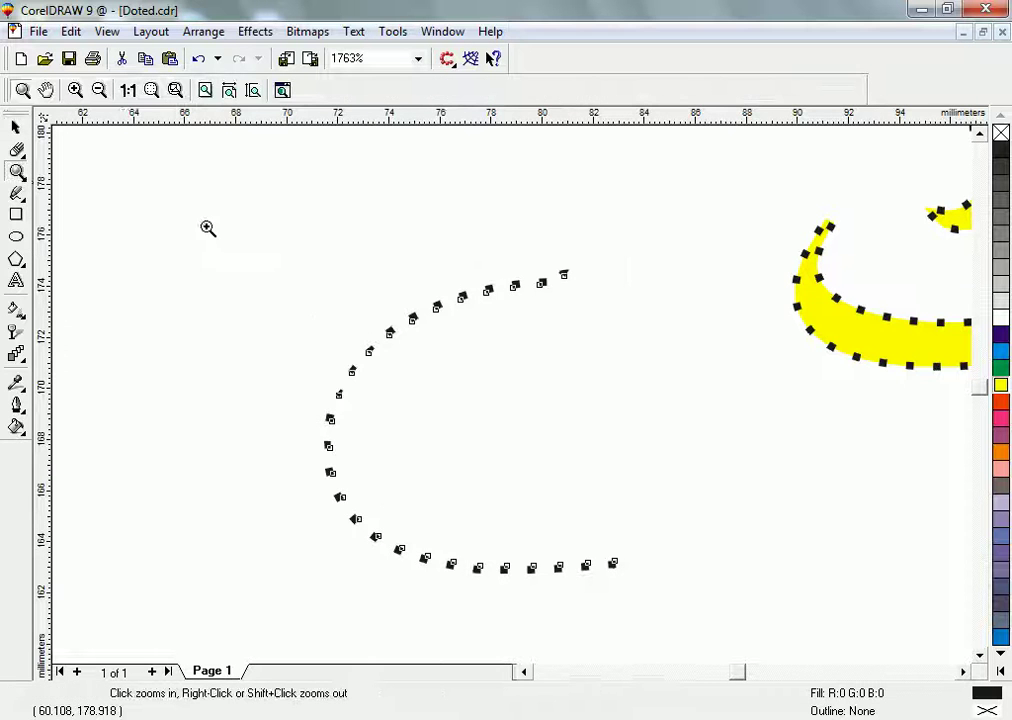
# Zoom in closely on the M and U of the dotted MUBEENJUTT143 text.
pyautogui.rightClick(247, 276)
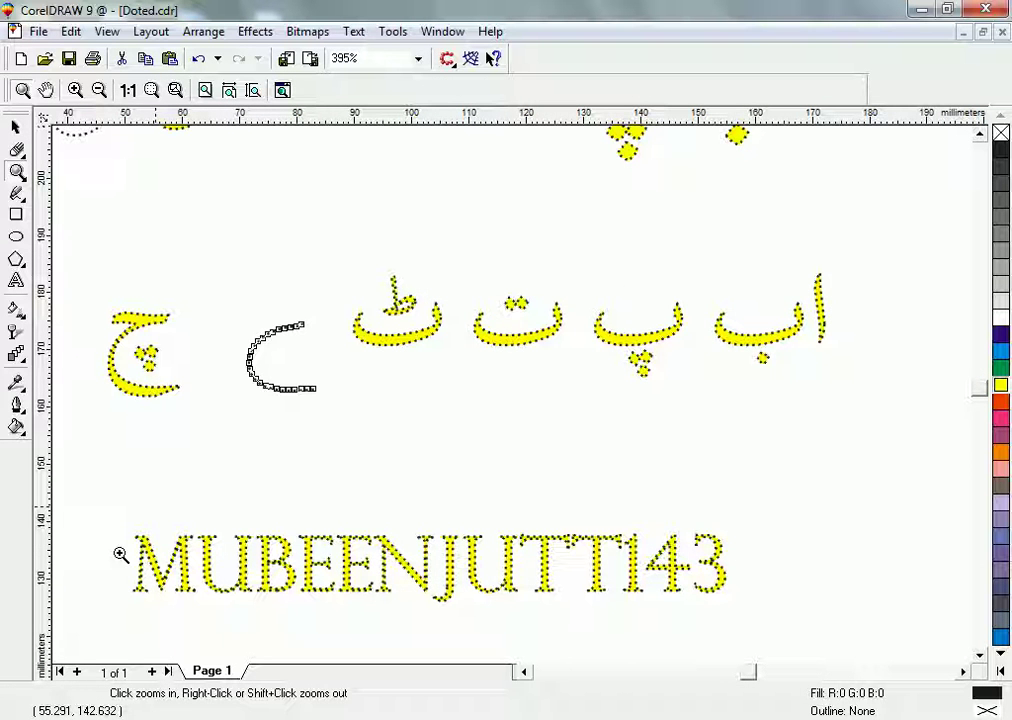
pyautogui.moveTo(329, 669); pyautogui.dragTo(748, 520)
pyautogui.moveTo(84, 314); pyautogui.dragTo(221, 462)
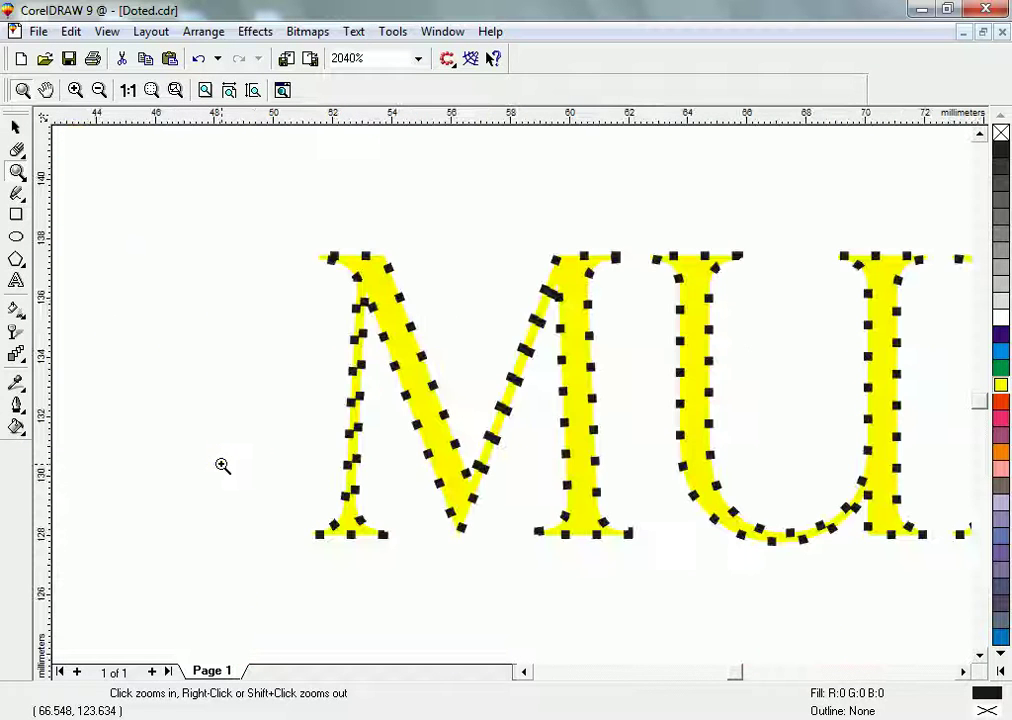
# Select the yellow dotted MUBEENJUTT143 text and break it apart into separate letters.
pyautogui.click(16, 128)
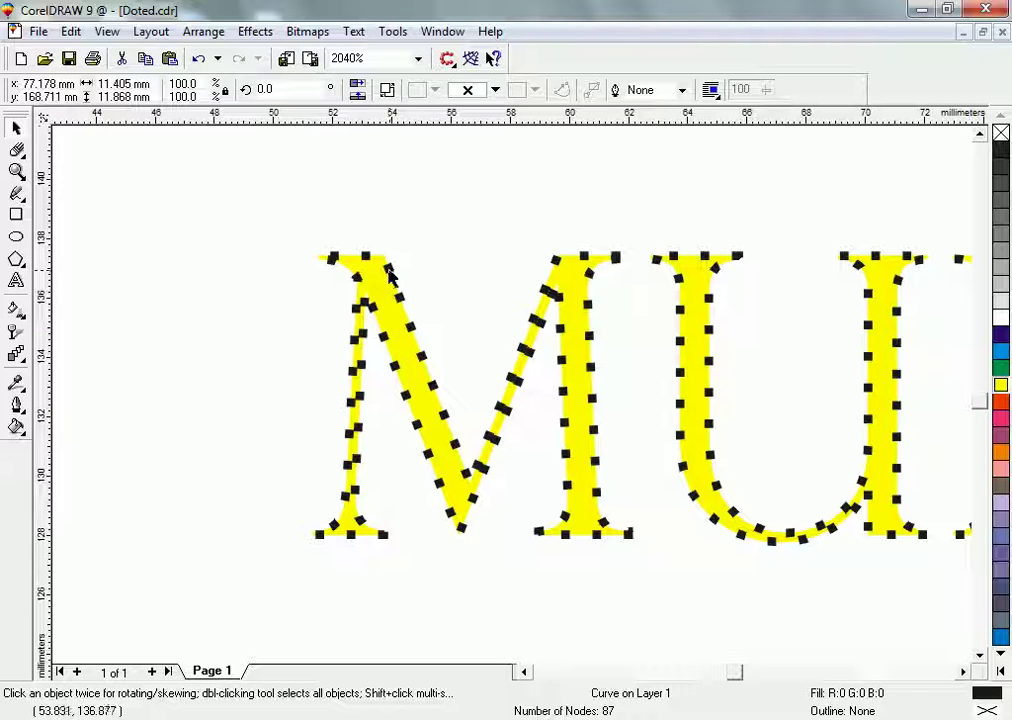
pyautogui.click(390, 272)
pyautogui.click(170, 303)
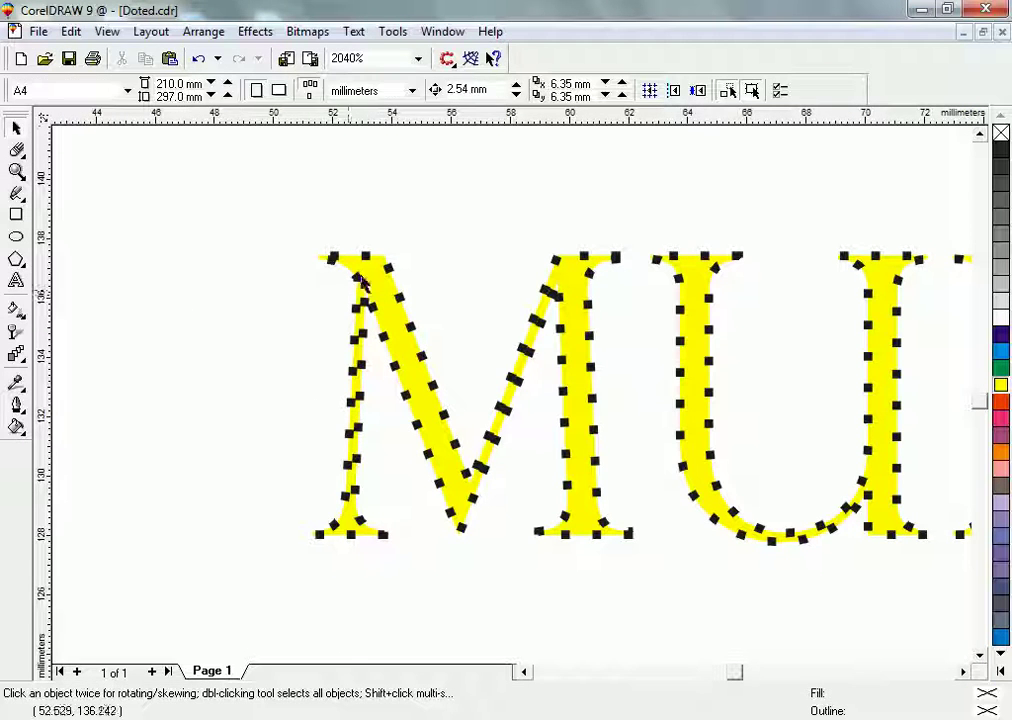
pyautogui.click(390, 272)
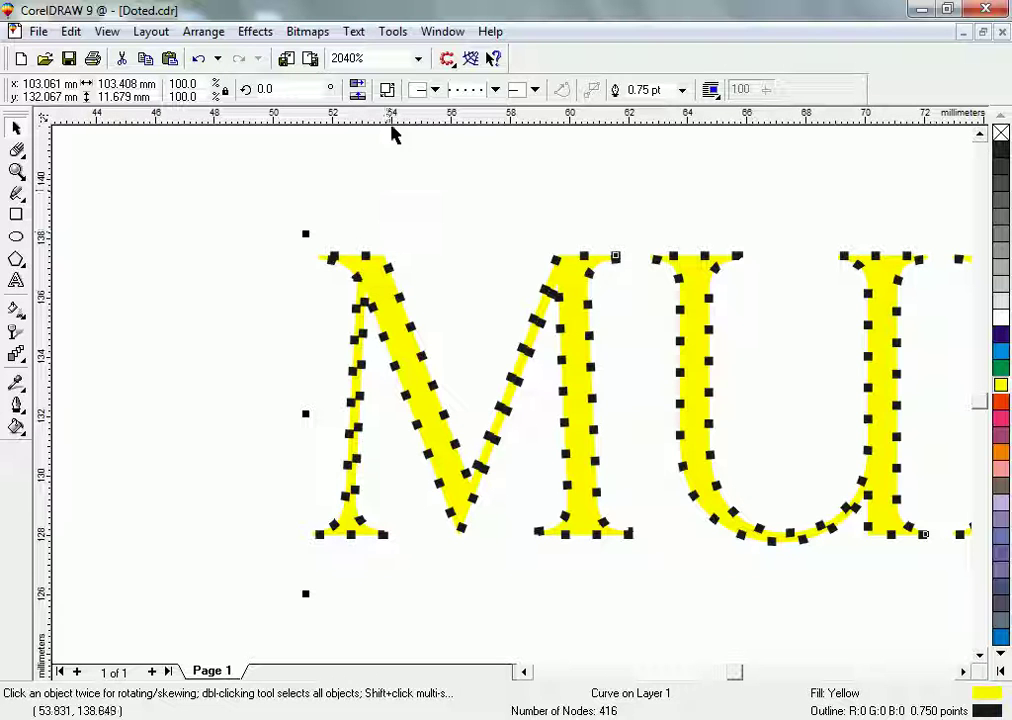
pyautogui.click(389, 90)
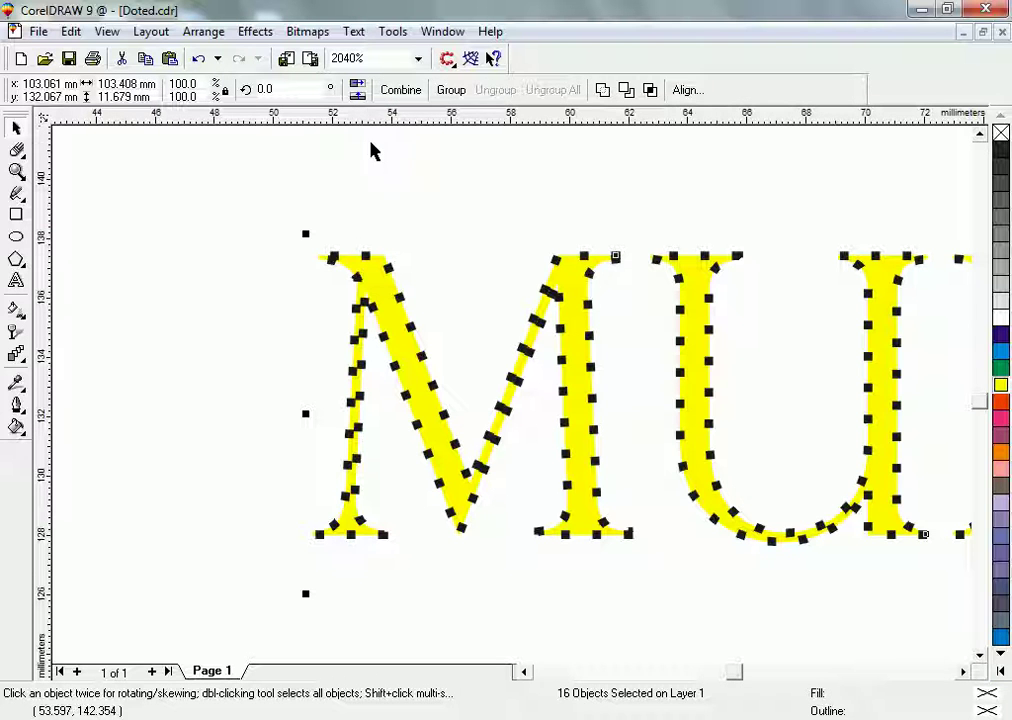
# Move the letter M up and to the left, then reselect it.
pyautogui.click(290, 230)
pyautogui.click(345, 270)
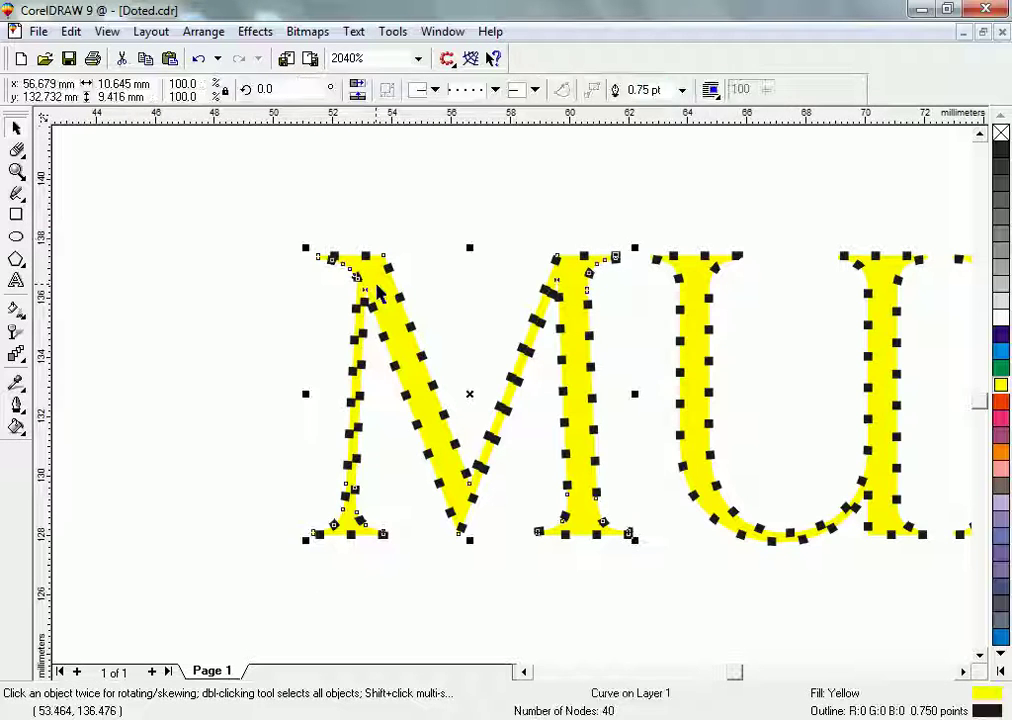
pyautogui.moveTo(470, 396); pyautogui.dragTo(381, 341)
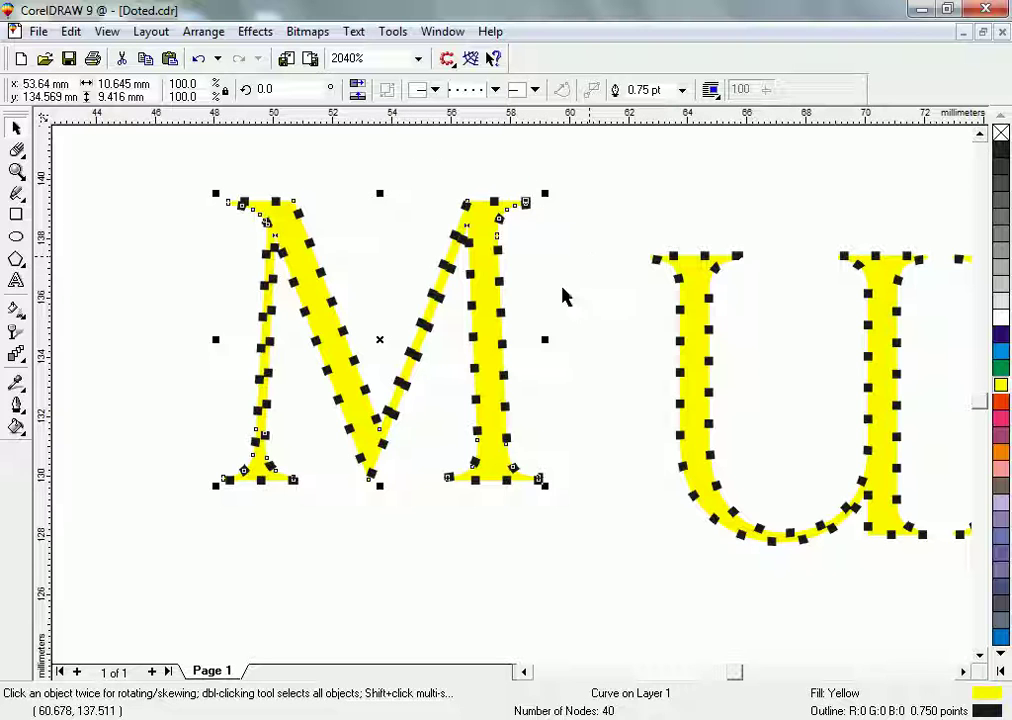
pyautogui.click(580, 416)
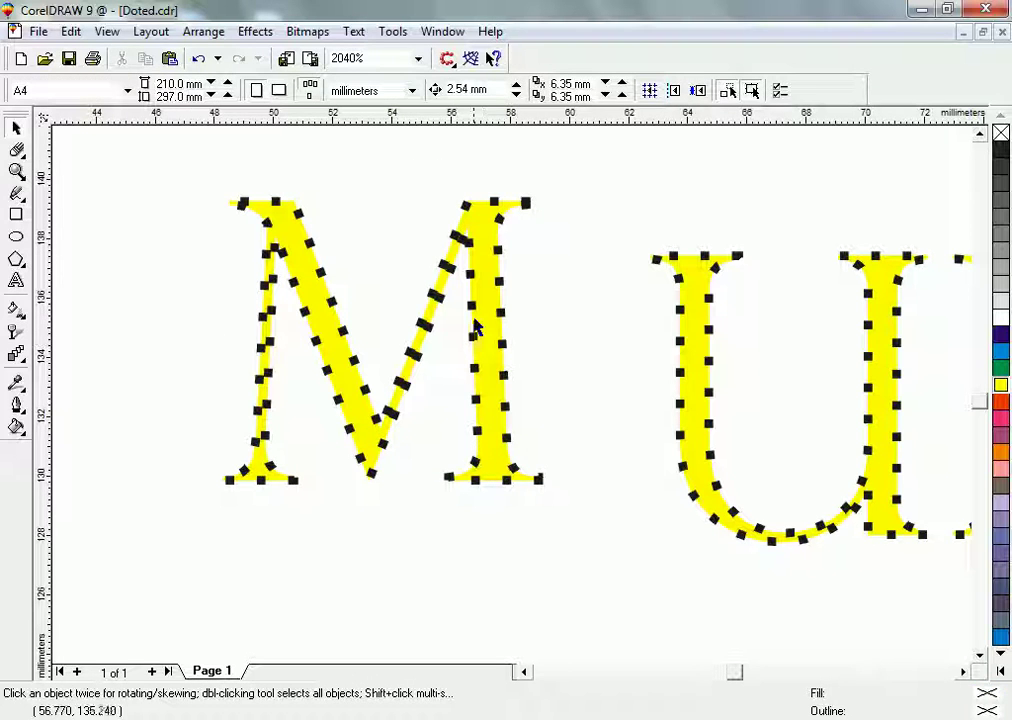
pyautogui.click(474, 306)
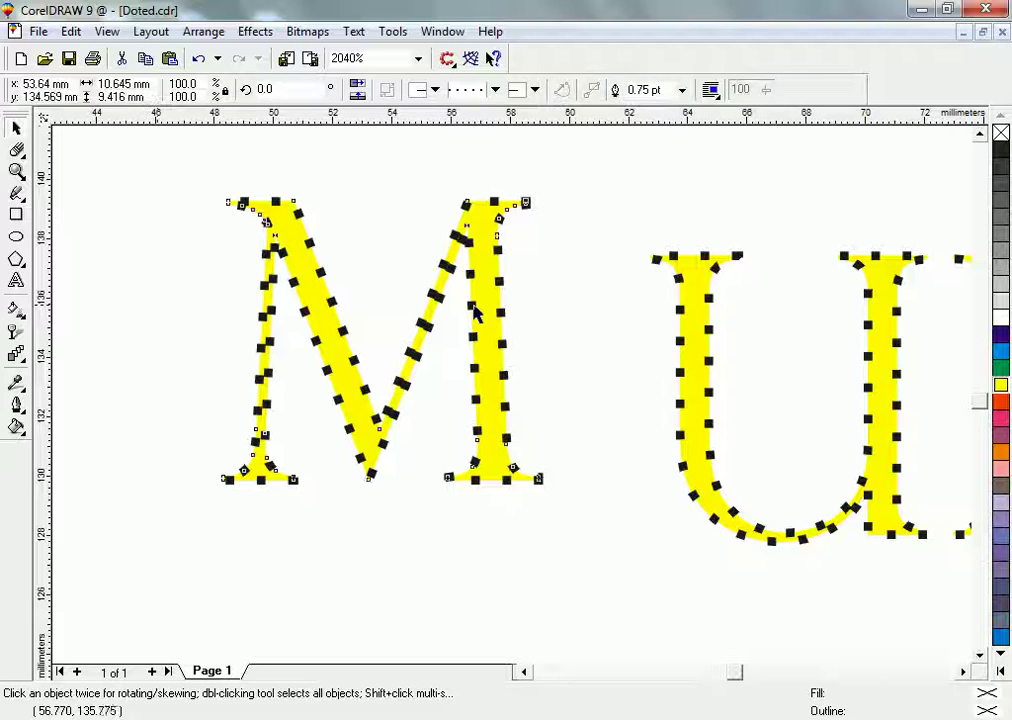
pyautogui.click(17, 148)
# Erase the dotted M's left stem, left diagonal and right stroke.
pyautogui.moveTo(185, 197)
pyautogui.mouseDown()
pyautogui.moveTo(248, 233)
pyautogui.moveTo(226, 226)
pyautogui.moveTo(247, 287)
pyautogui.moveTo(262, 480)
pyautogui.moveTo(278, 489)
pyautogui.mouseUp()
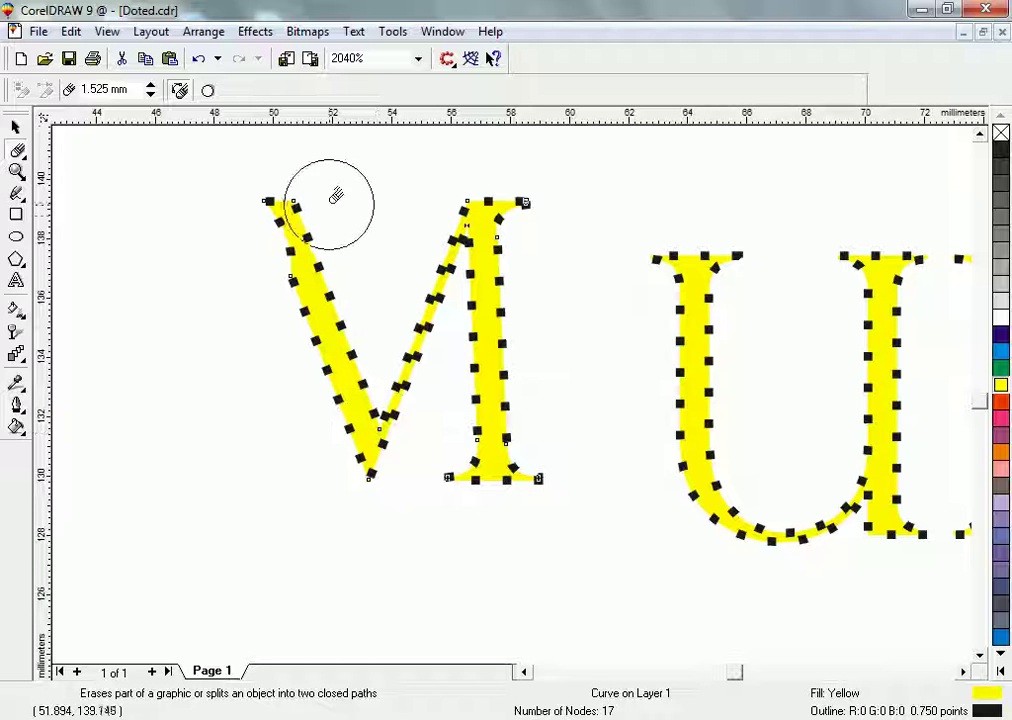
pyautogui.moveTo(342, 214); pyautogui.dragTo(359, 303)
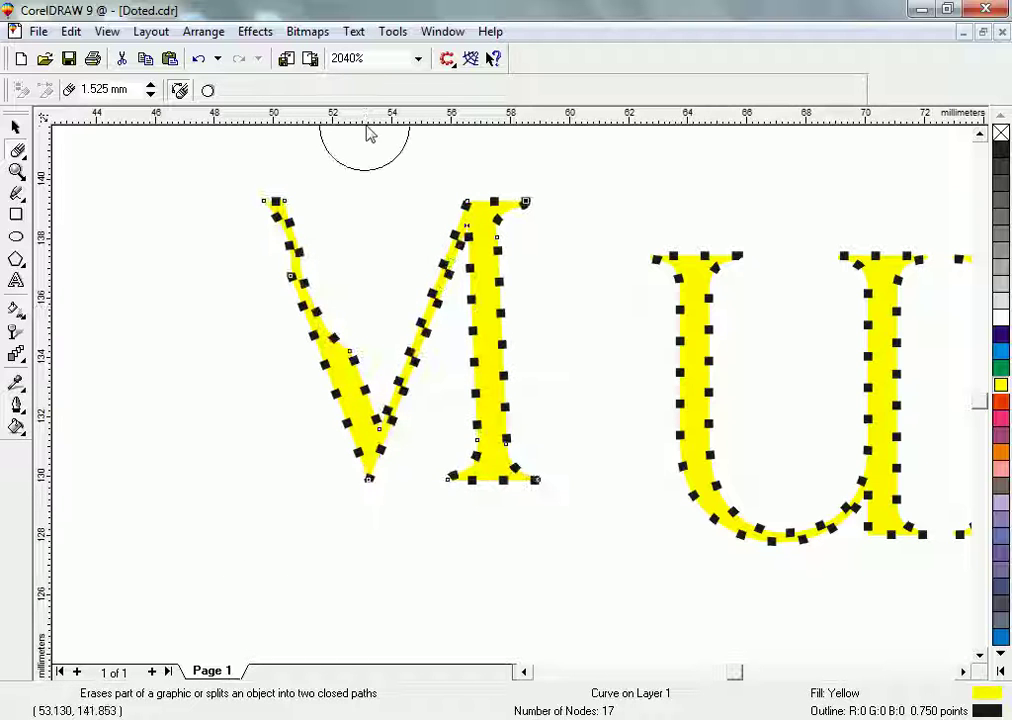
pyautogui.moveTo(470, 218)
pyautogui.mouseDown()
pyautogui.moveTo(515, 244)
pyautogui.moveTo(545, 199)
pyautogui.moveTo(536, 377)
pyautogui.moveTo(612, 392)
pyautogui.mouseUp()
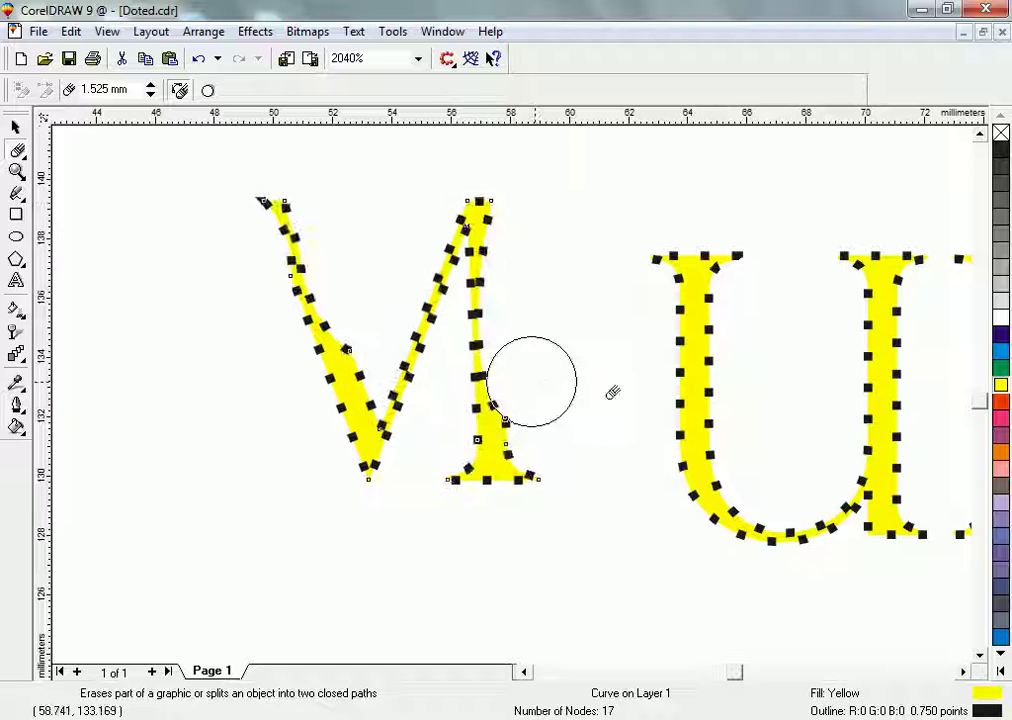
# Delete the partly erased M entirely.
pyautogui.click(16, 127)
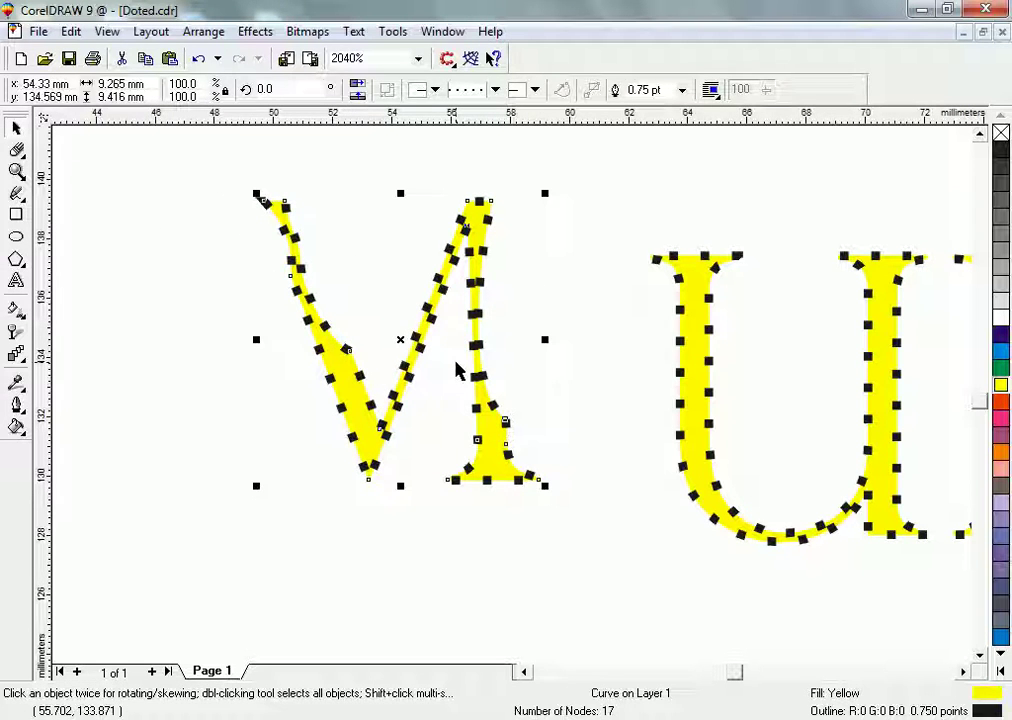
pyautogui.press('Delete')
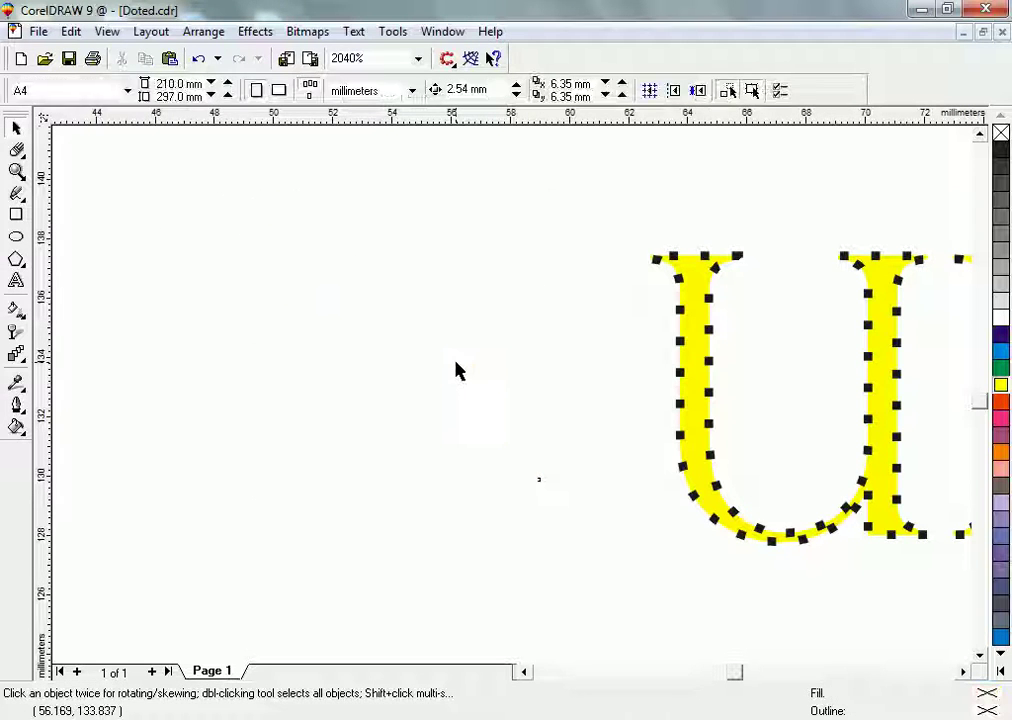
pyautogui.click(23, 158)
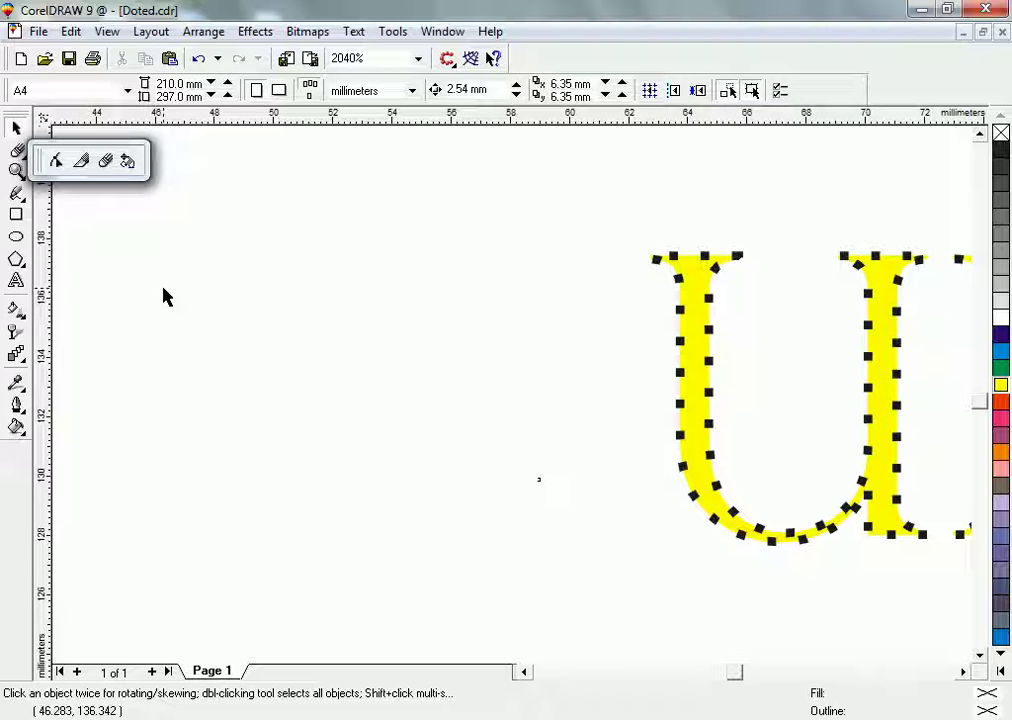
# Add the text 'Mubeen' left of the dotted U and select it as an object.
pyautogui.click(16, 281)
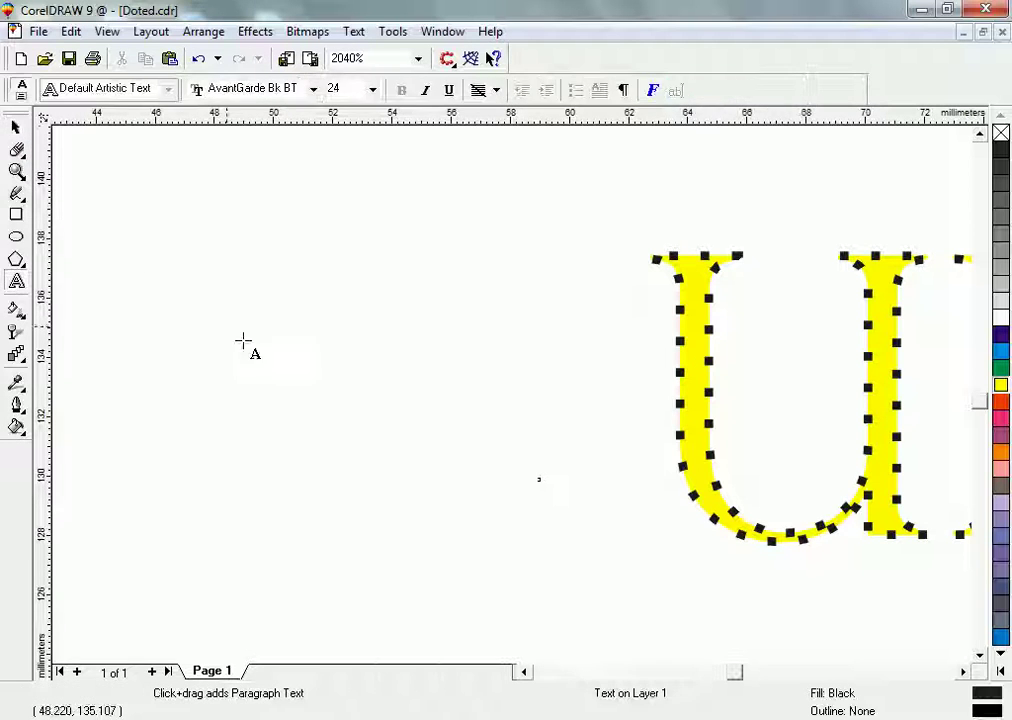
pyautogui.click(217, 344)
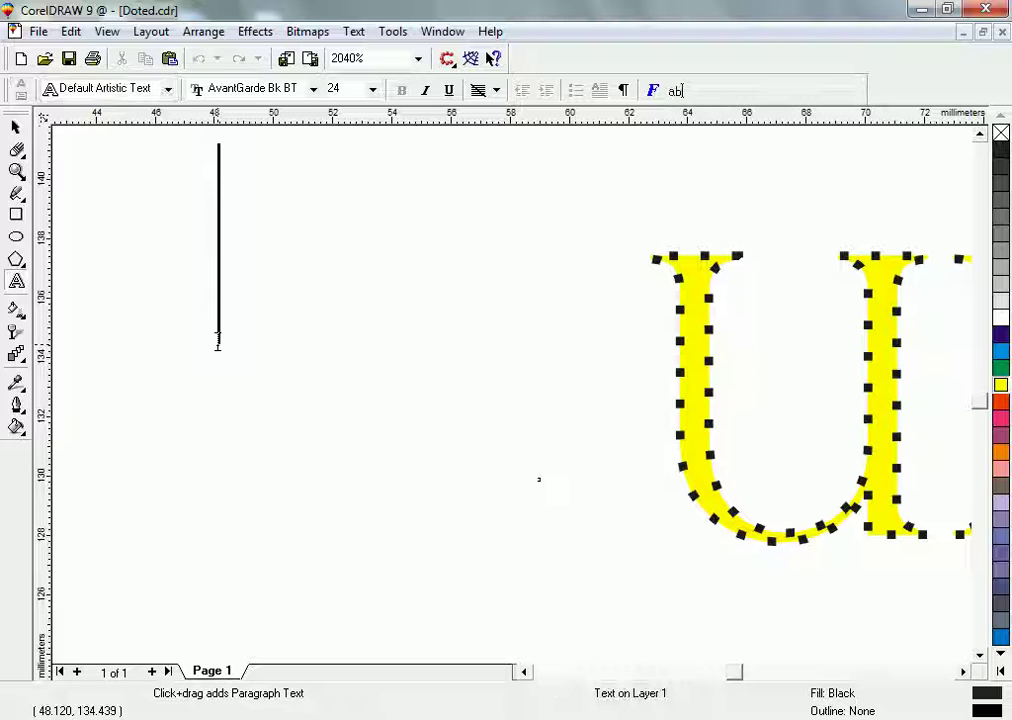
pyautogui.write('Mube')
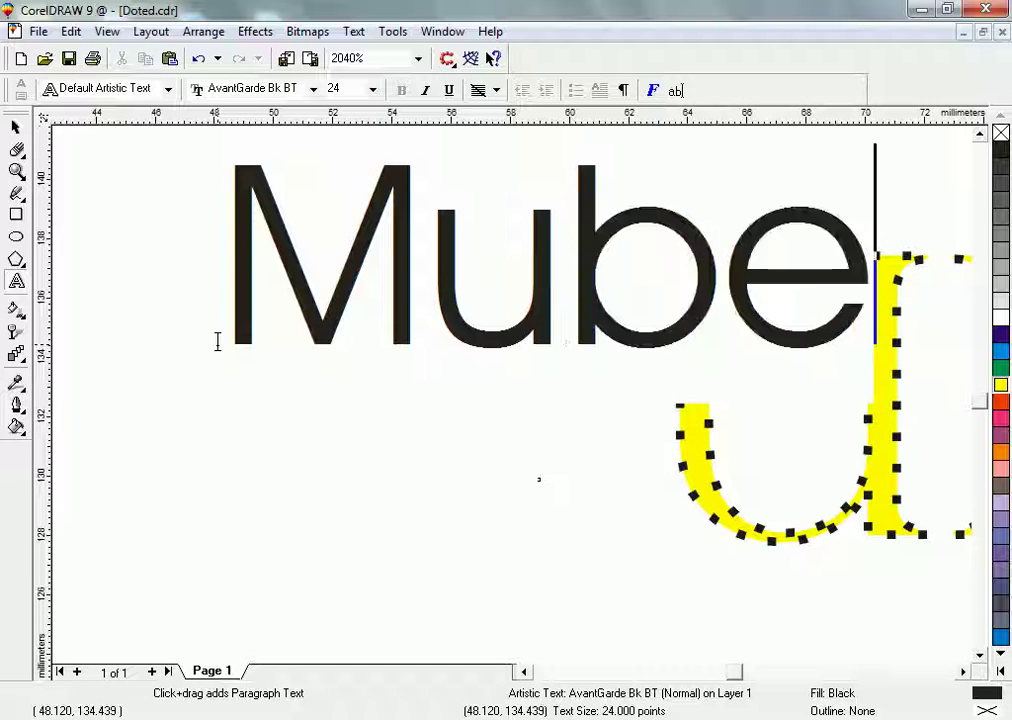
pyautogui.write('en')
pyautogui.hotkey('ctrl', 'space')
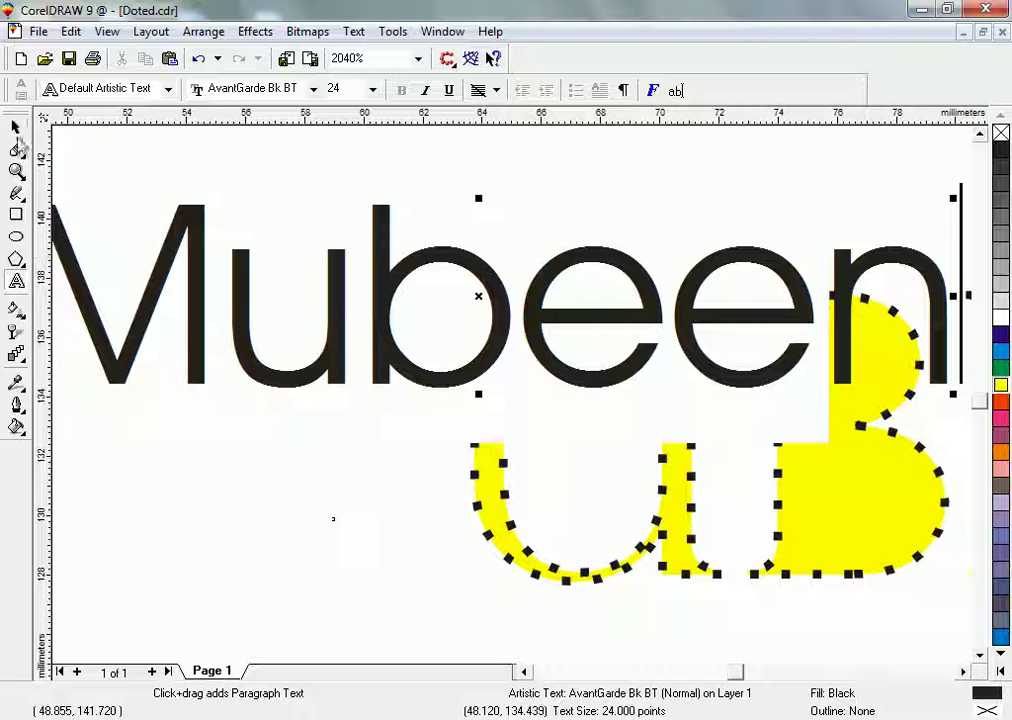
pyautogui.click(16, 127)
pyautogui.click(652, 314)
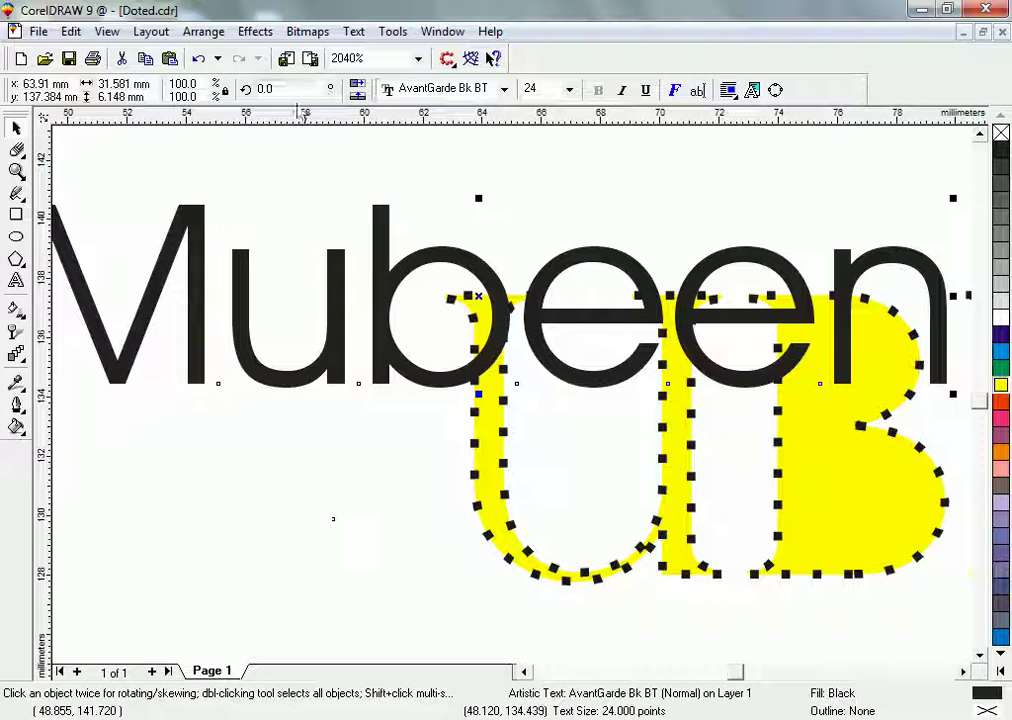
# Change the Mubeen text to the Trace font and shift it slightly right.
pyautogui.click(504, 88)
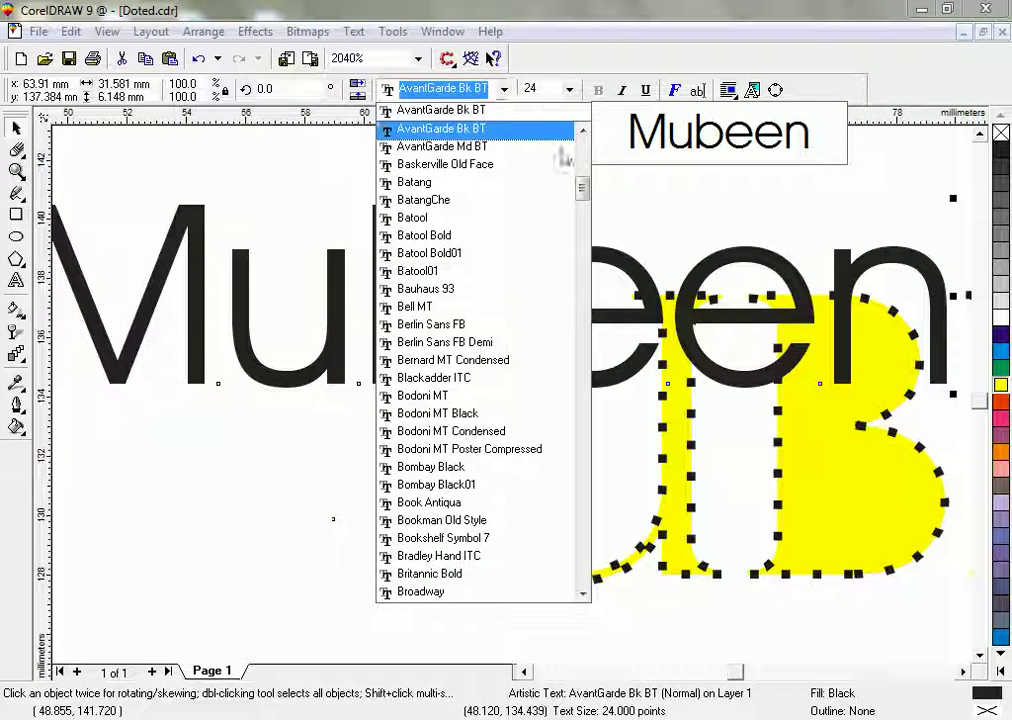
pyautogui.scroll(-20, 585, 190)
pyautogui.scroll(-20, 595, 368)
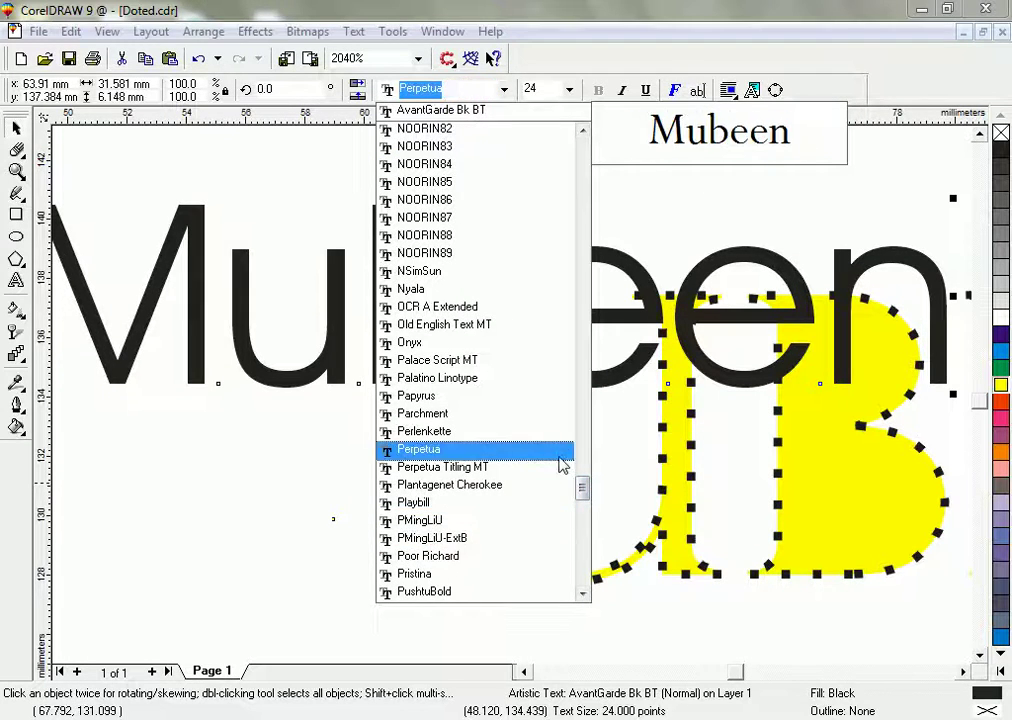
pyautogui.scroll(-1, 586, 500)
pyautogui.moveTo(586, 505); pyautogui.dragTo(585, 542)
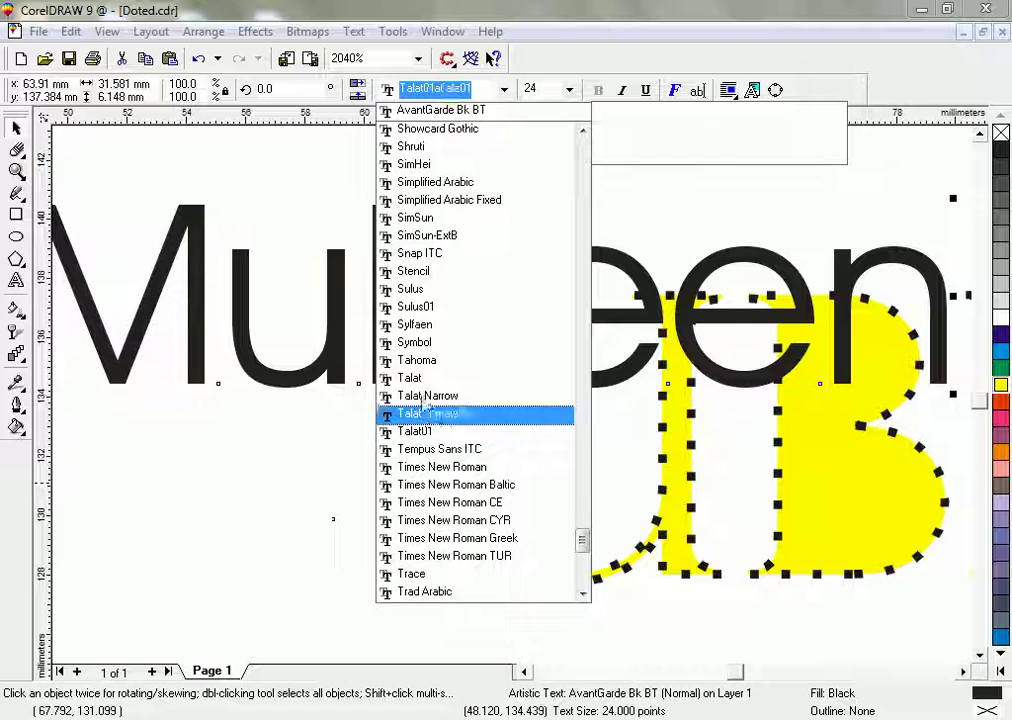
pyautogui.click(437, 576)
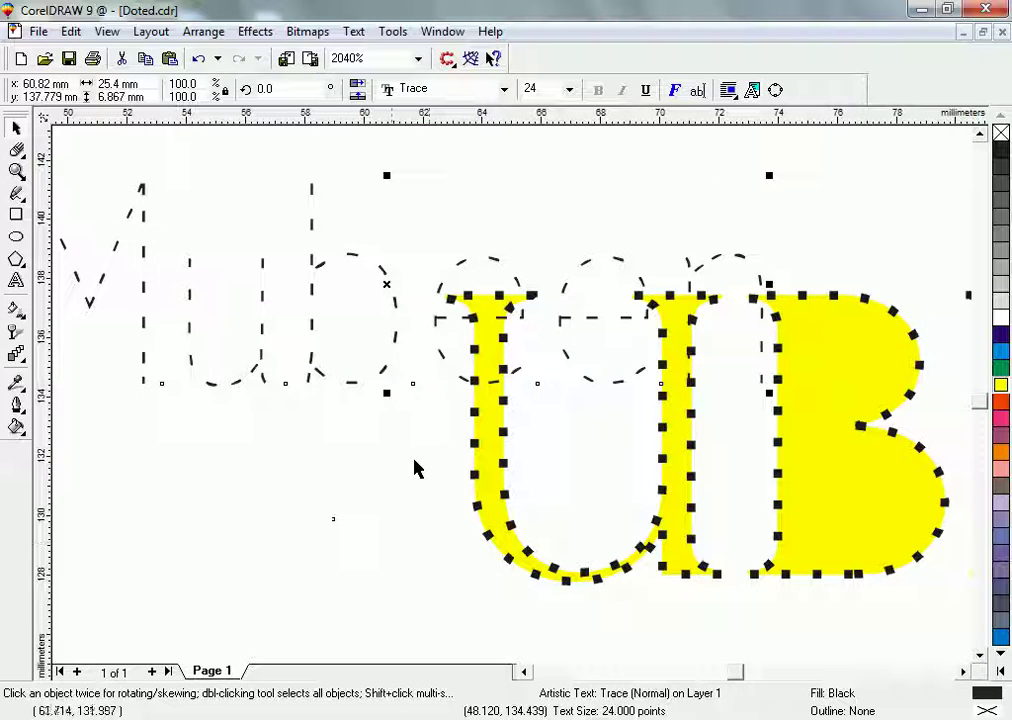
pyautogui.moveTo(390, 281); pyautogui.dragTo(509, 276)
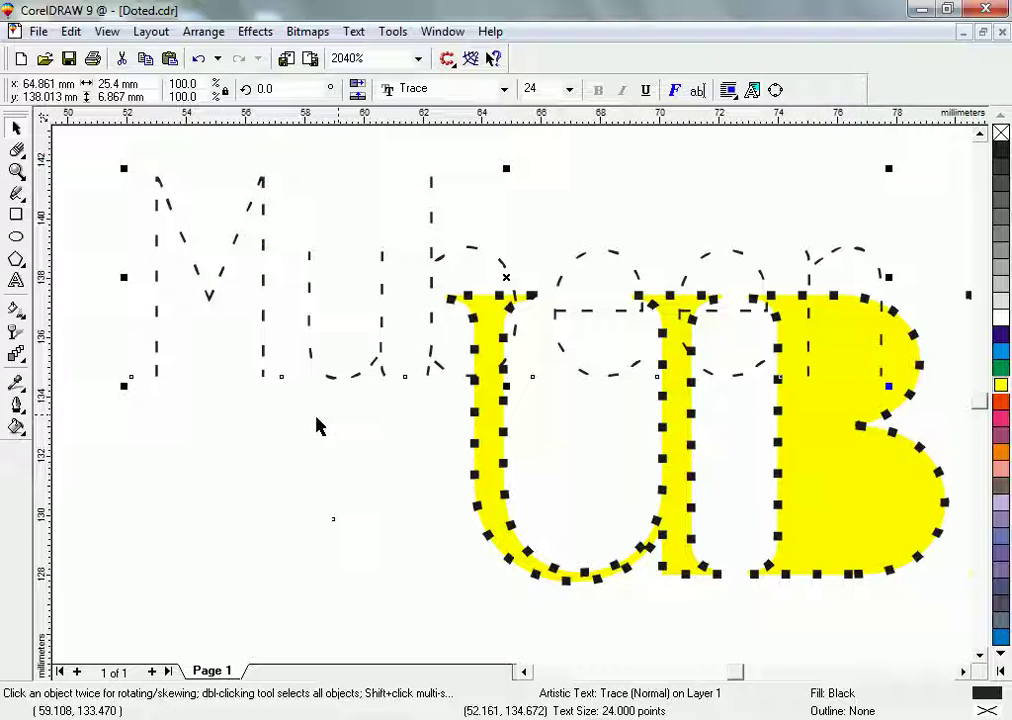
# Zoom out, scroll down, and zoom in closely on the yellow dotted Urdu phrase.
pyautogui.click(17, 171)
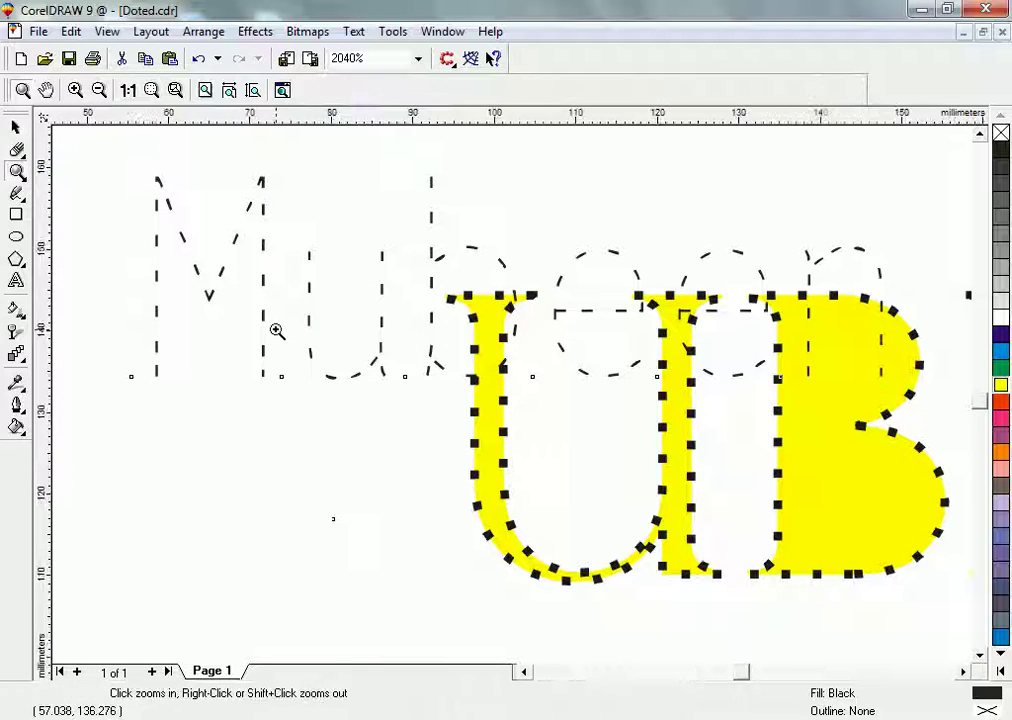
pyautogui.rightClick(277, 331)
pyautogui.rightClick(277, 331)
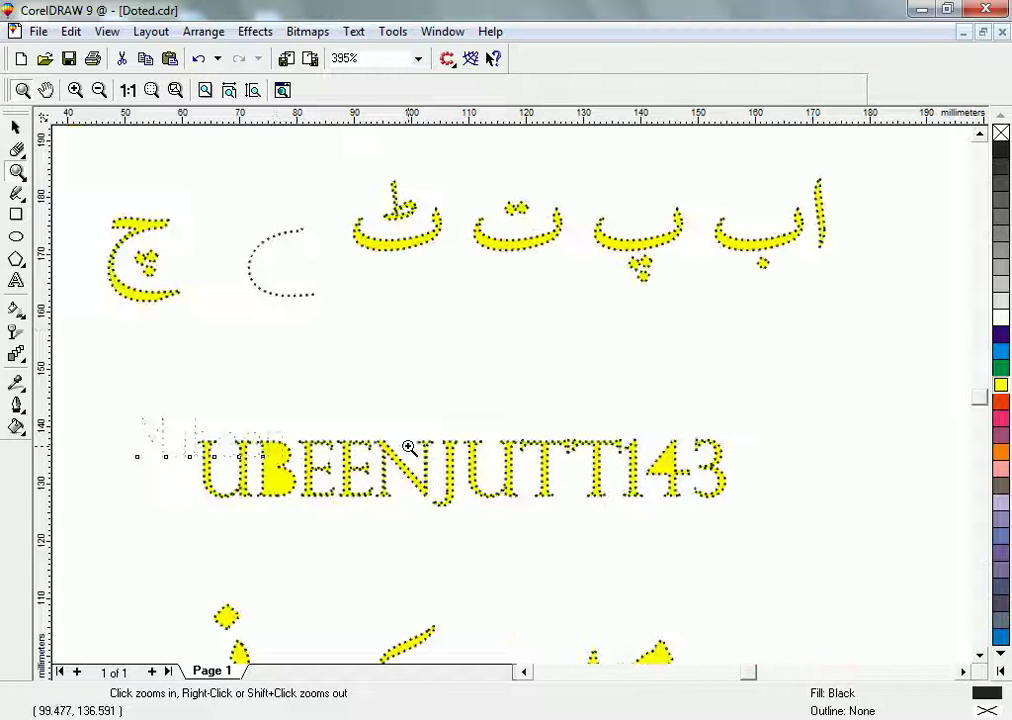
pyautogui.scroll(-3, 590, 590)
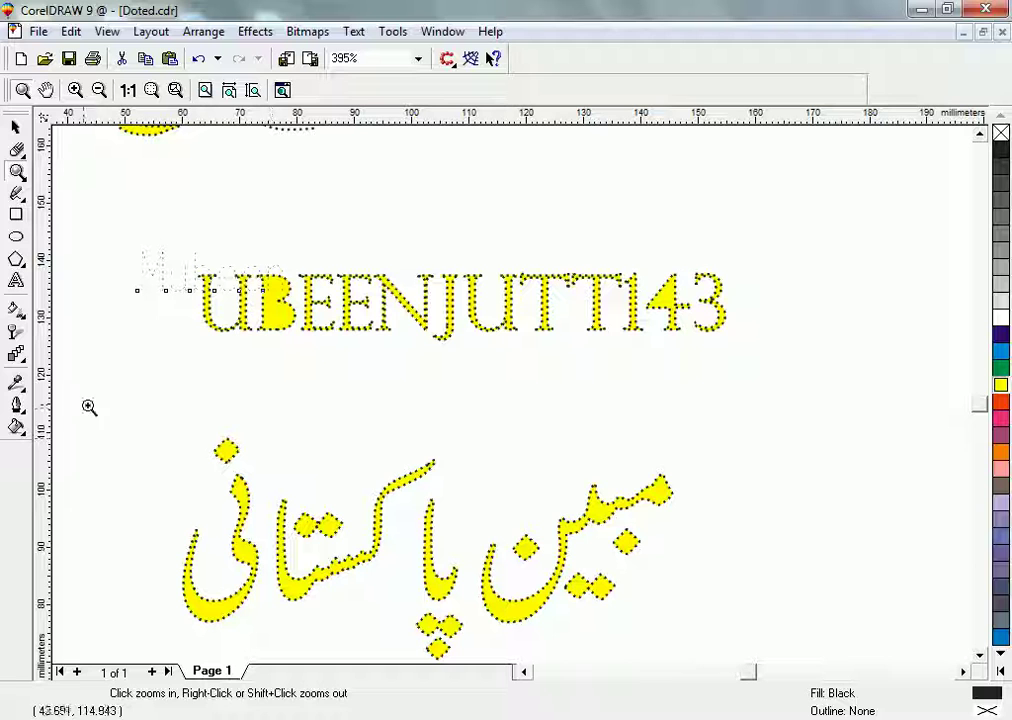
pyautogui.scroll(-1, 382, 669)
pyautogui.moveTo(90, 328); pyautogui.dragTo(702, 614)
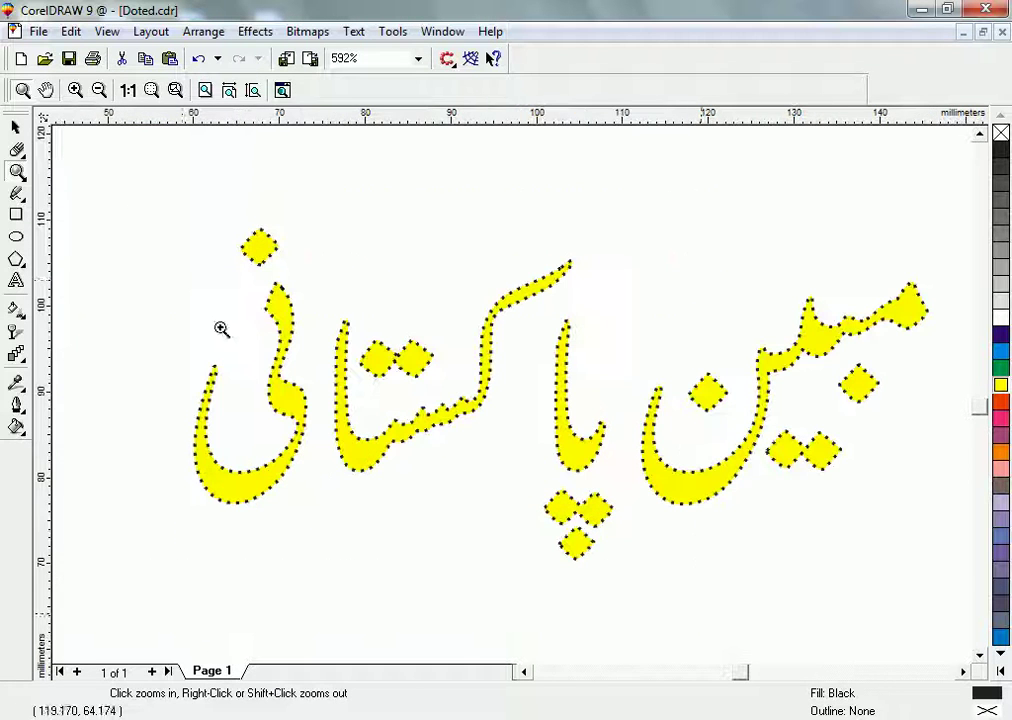
pyautogui.click(17, 129)
# Pull the leftmost Urdu letter's yellow fill aside, delete it, and select the dotted outline.
pyautogui.click(287, 398)
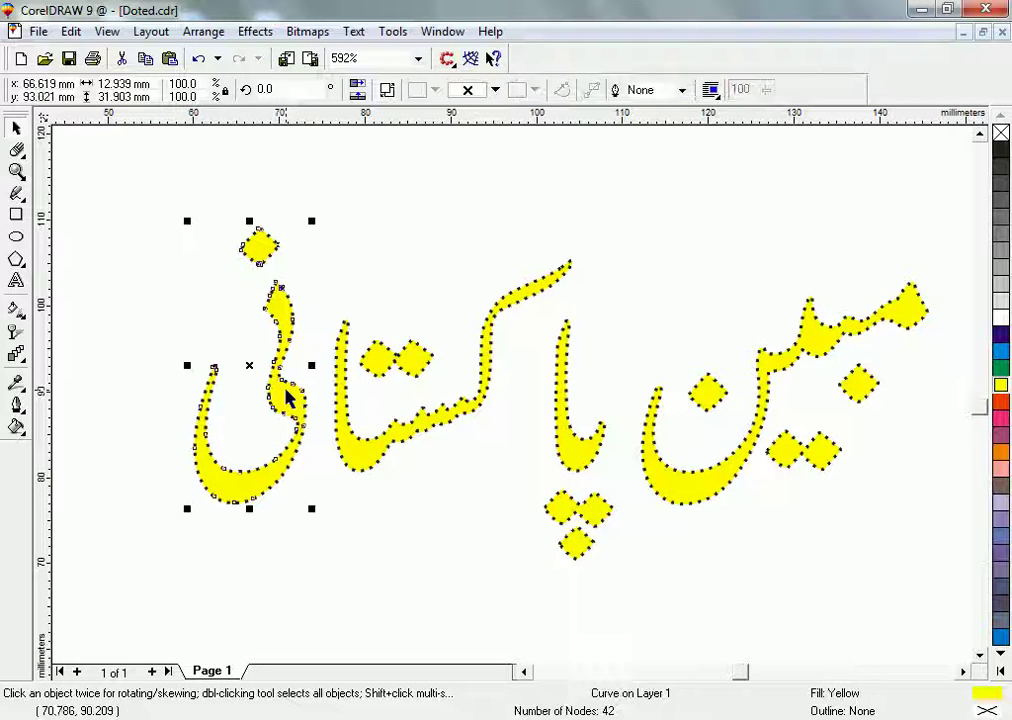
pyautogui.moveTo(249, 365); pyautogui.dragTo(148, 237)
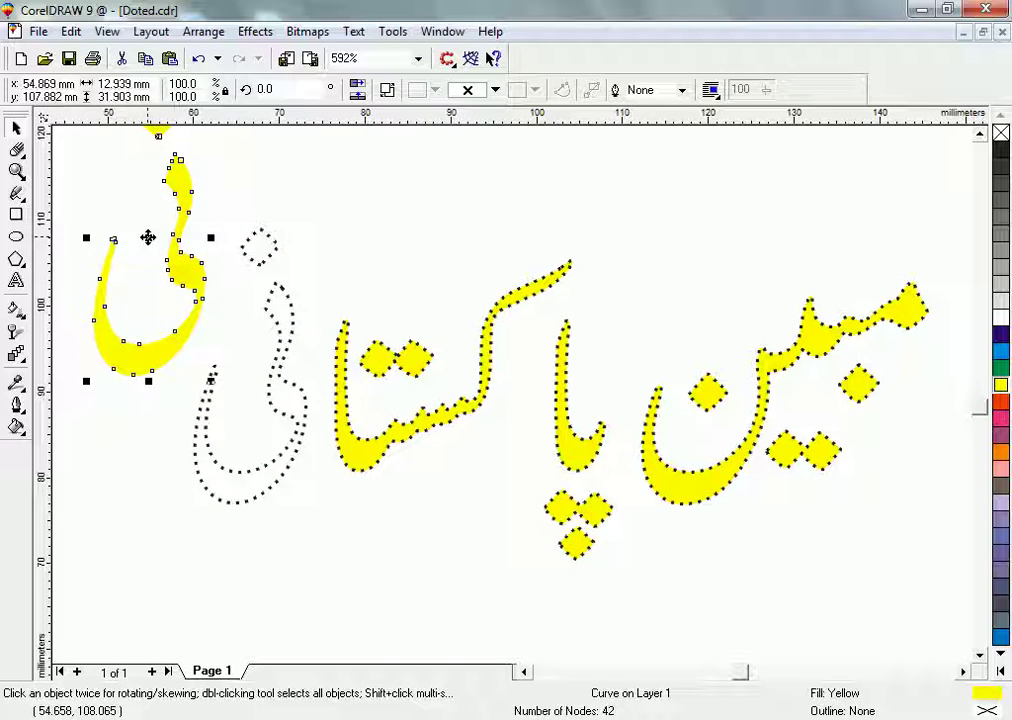
pyautogui.press('Delete')
pyautogui.moveTo(140, 192); pyautogui.dragTo(322, 545)
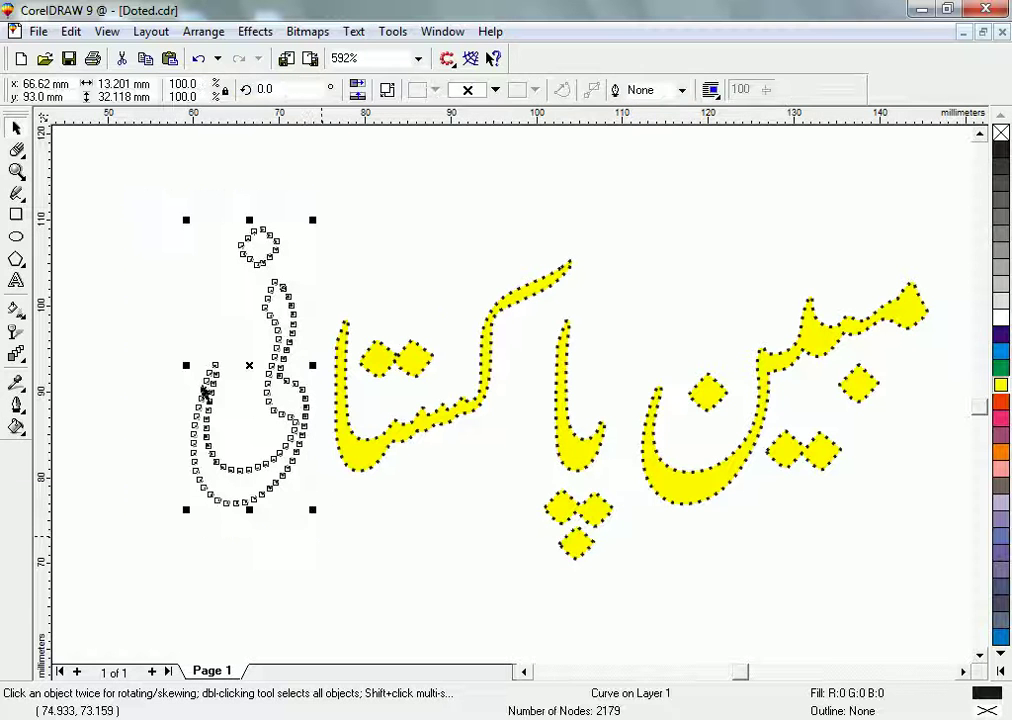
pyautogui.click(18, 152)
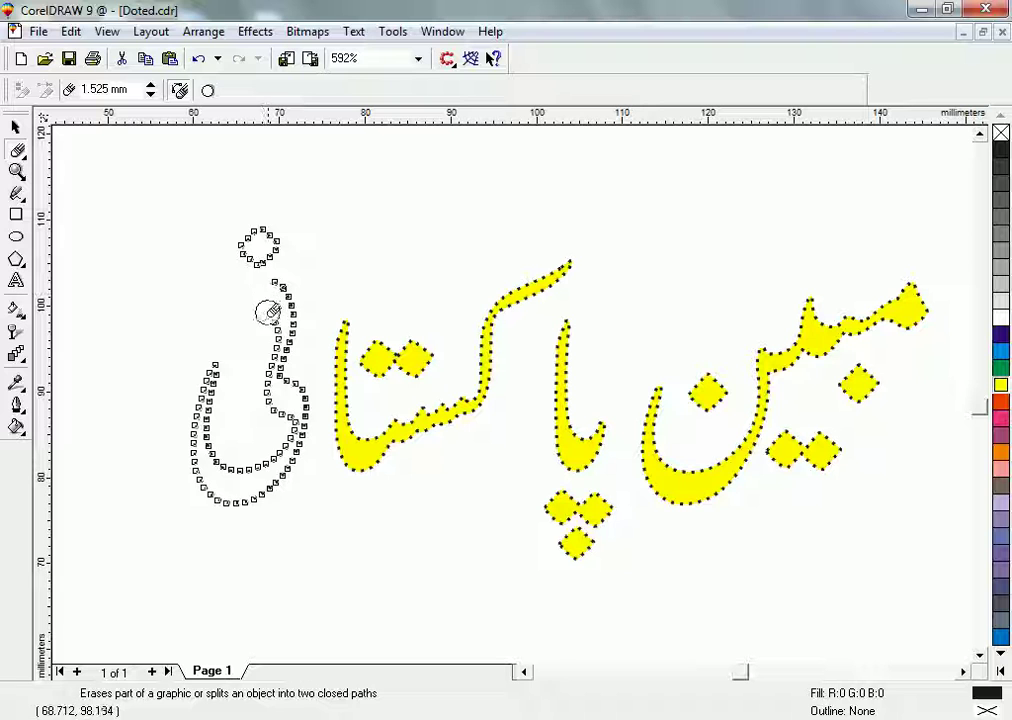
# Erase the inner dots along the leftmost Urdu letter's strokes, leaving a single dotted line.
pyautogui.moveTo(270, 325)
pyautogui.mouseDown()
pyautogui.moveTo(267, 398)
pyautogui.moveTo(287, 424)
pyautogui.moveTo(280, 447)
pyautogui.moveTo(249, 472)
pyautogui.moveTo(227, 467)
pyautogui.moveTo(213, 445)
pyautogui.moveTo(226, 390)
pyautogui.mouseUp()
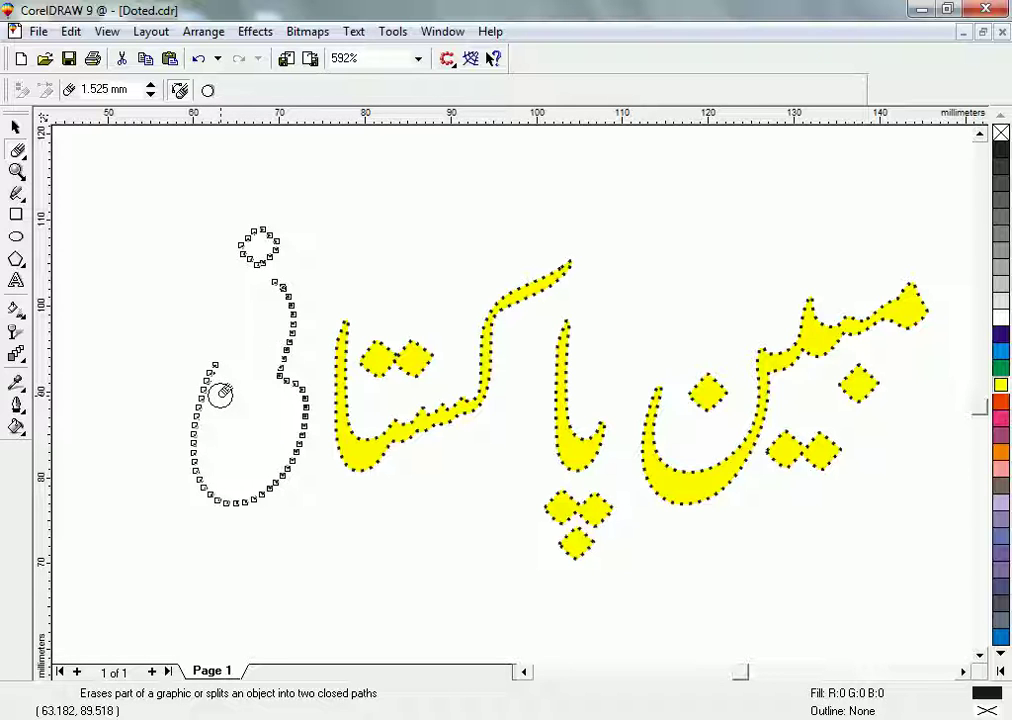
pyautogui.moveTo(218, 396); pyautogui.dragTo(283, 429)
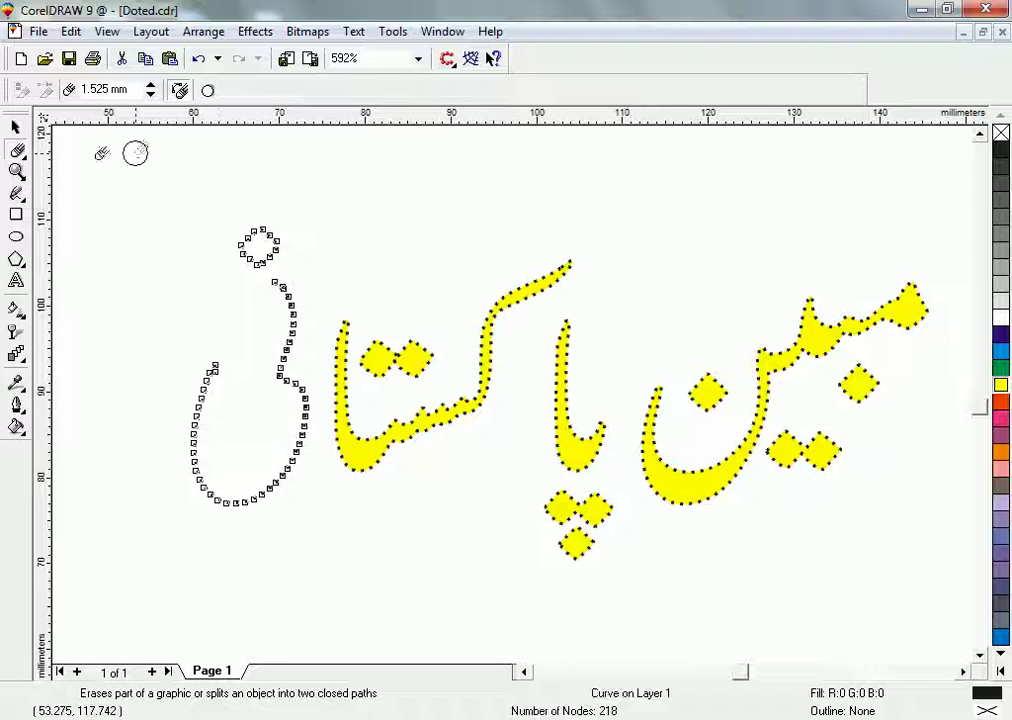
pyautogui.click(16, 128)
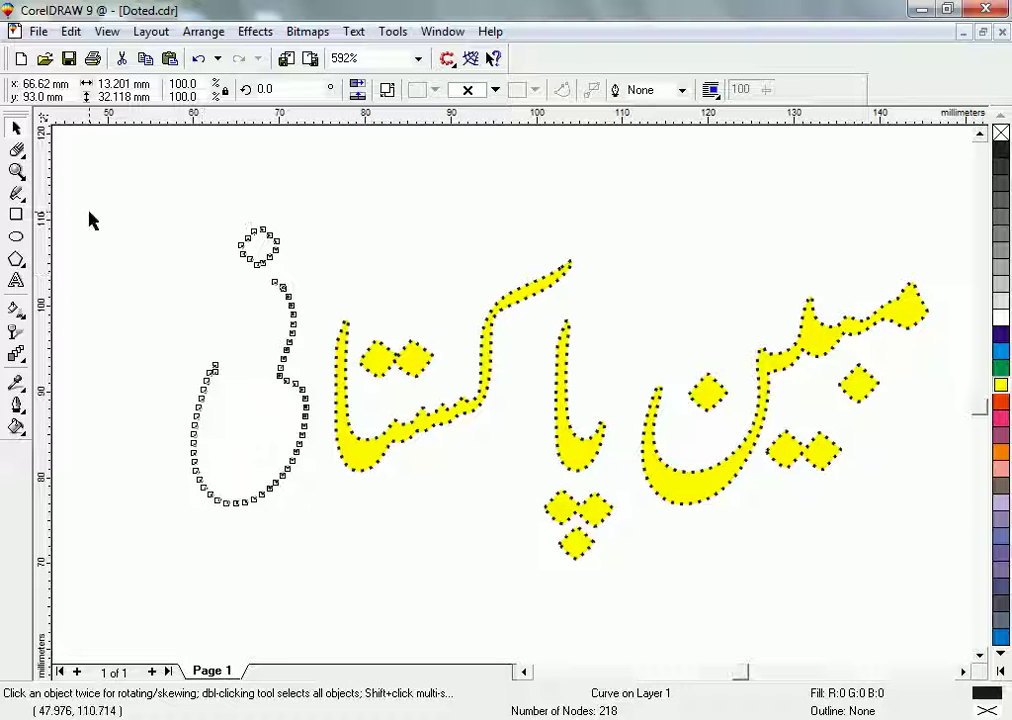
pyautogui.click(275, 360)
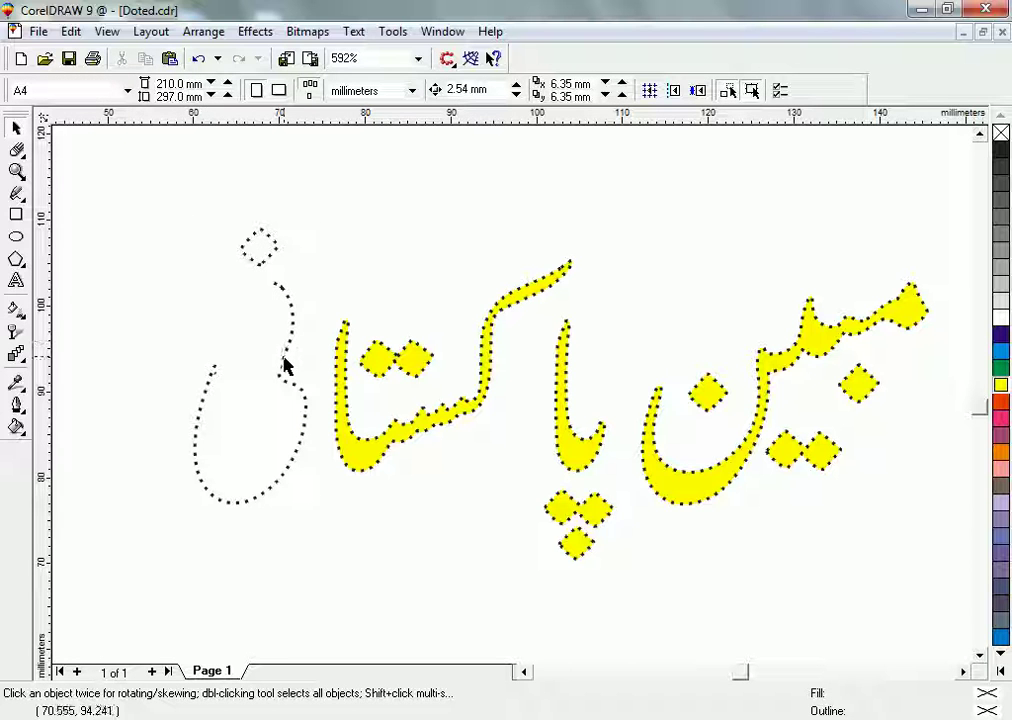
pyautogui.click(286, 366)
pyautogui.click(150, 277)
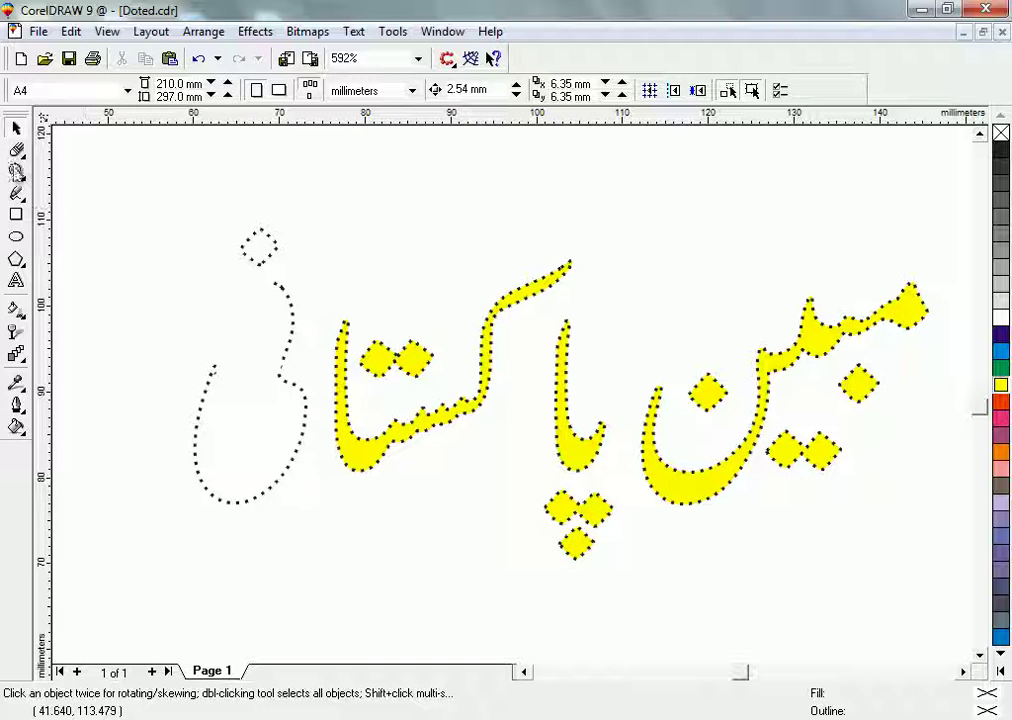
# Zoom out to show the whole page and bring up the File menu.
pyautogui.press('F2')
pyautogui.rightClick(190, 258)
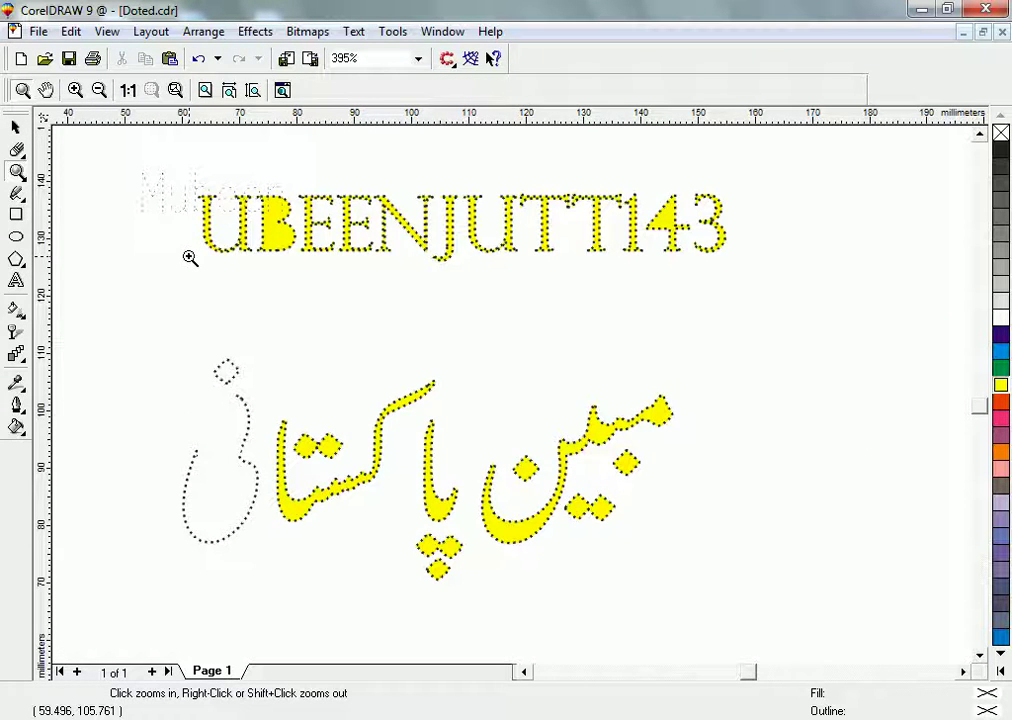
pyautogui.rightClick(190, 258)
pyautogui.rightClick(219, 256)
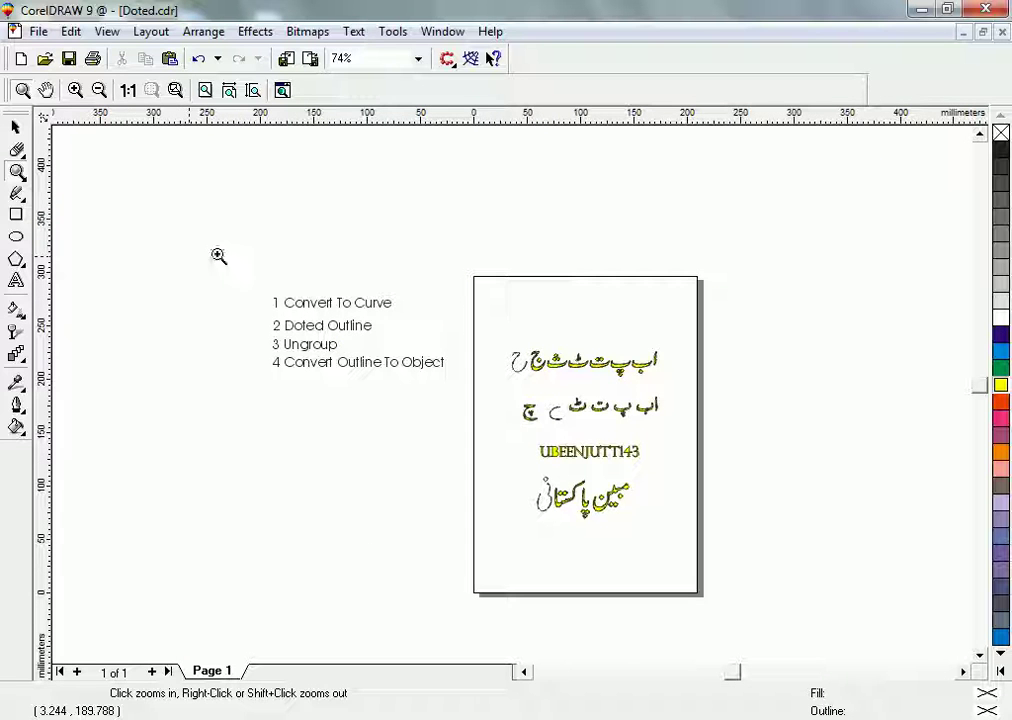
pyautogui.click(38, 31)
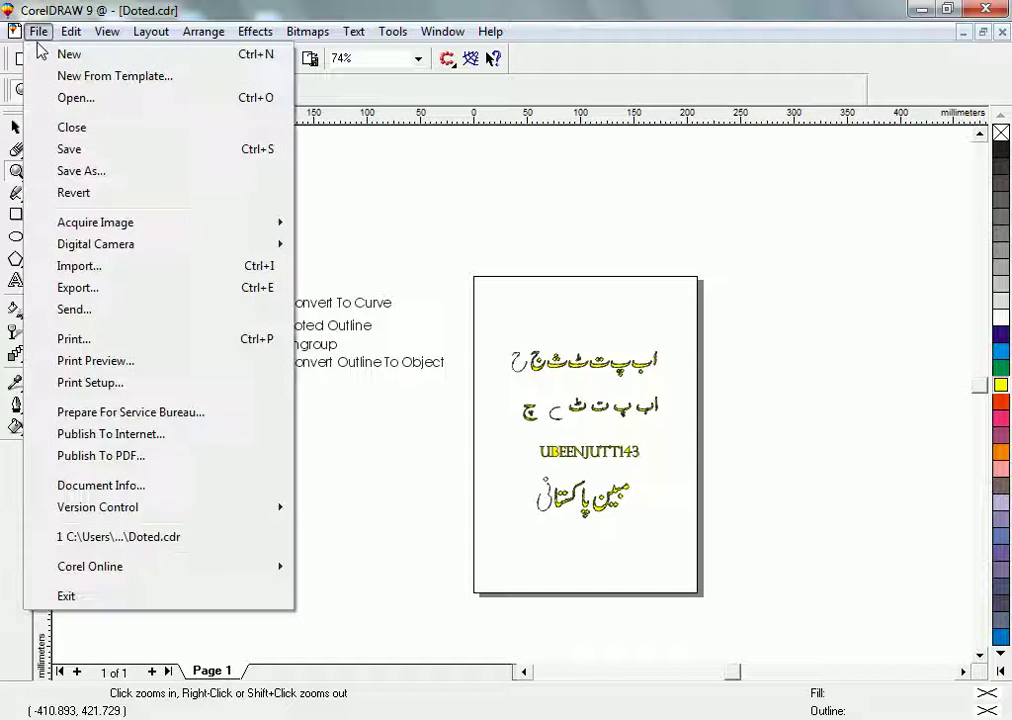
# Open Backup_of_dotied Alif Bay.cdr from the Desktop.
pyautogui.click(63, 100)
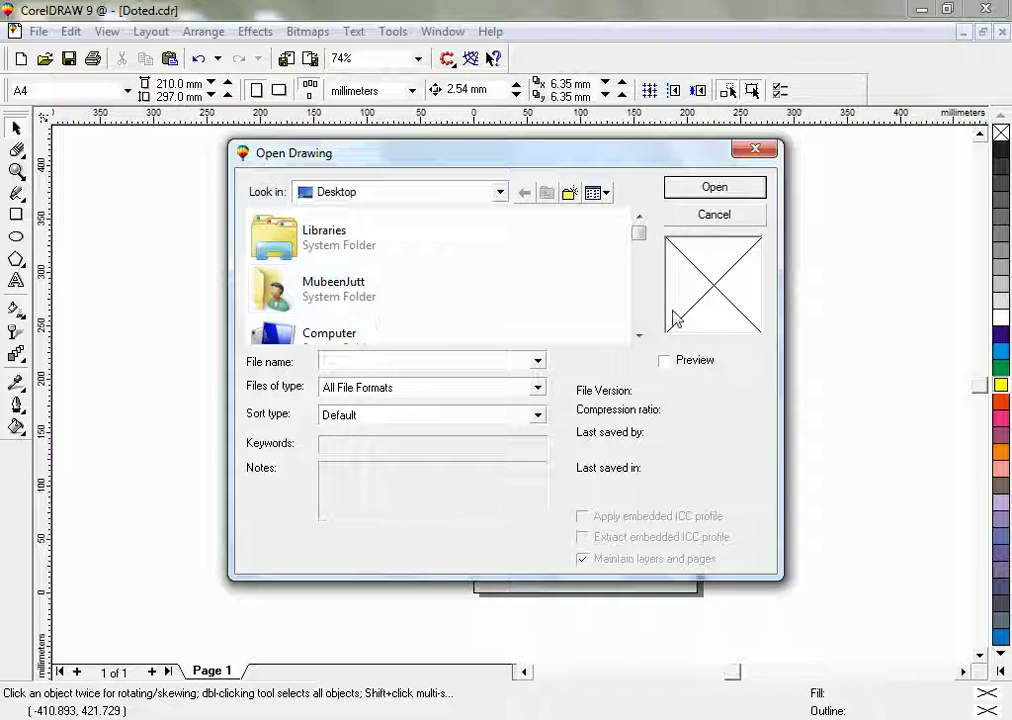
pyautogui.moveTo(643, 340); pyautogui.dragTo(643, 340)
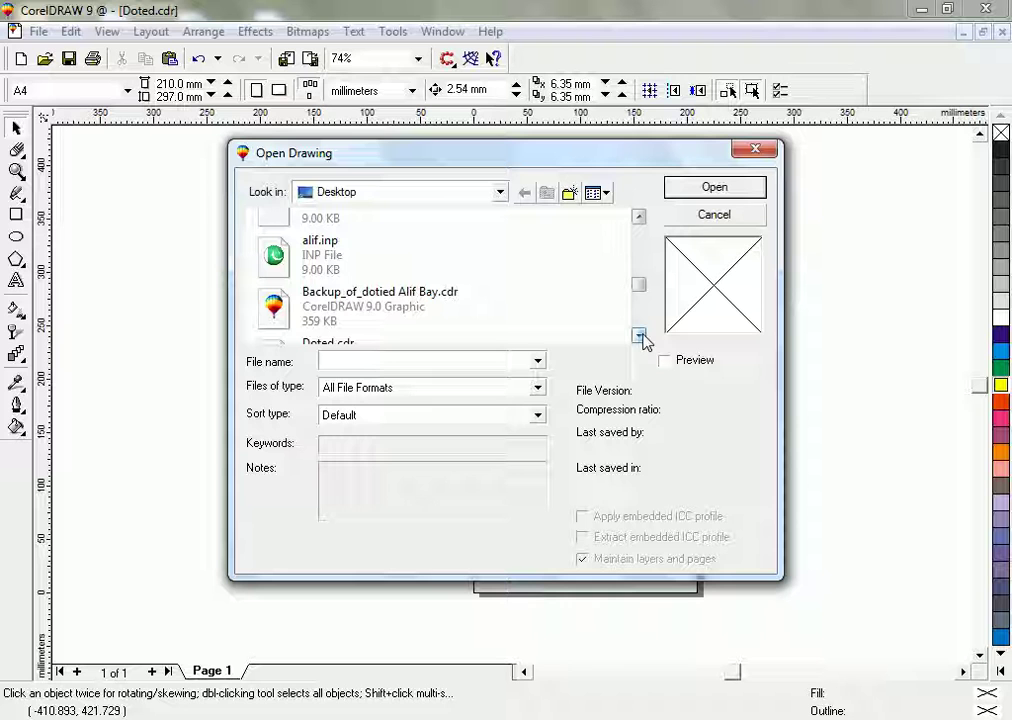
pyautogui.doubleClick(410, 300)
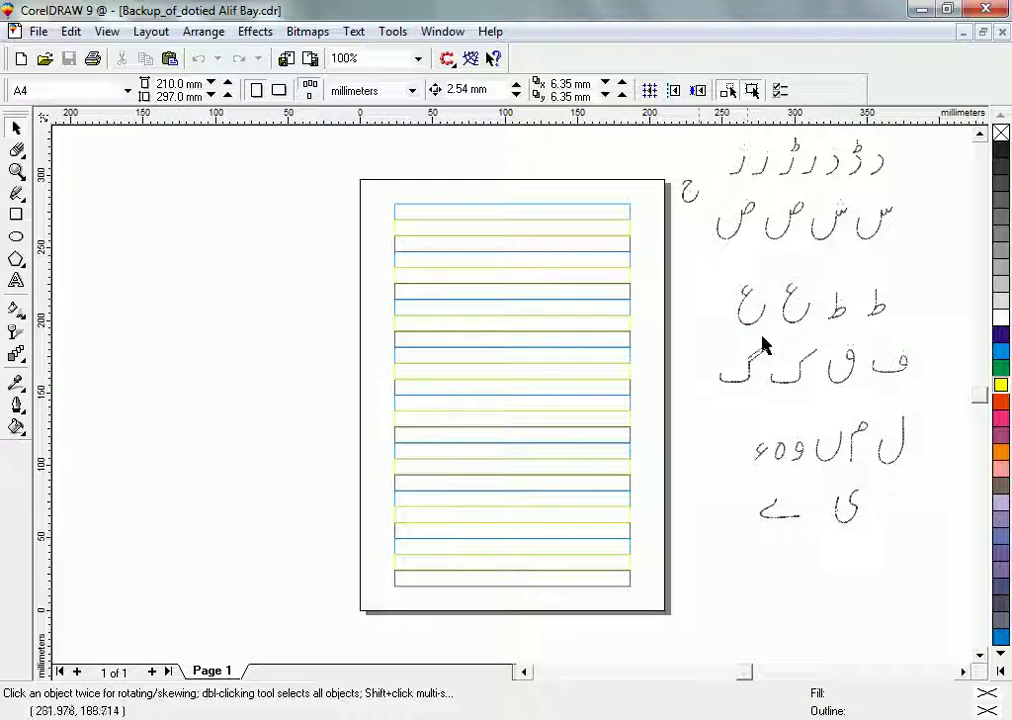
# Zoom in on the dotted Urdu letters and the first ع, then zoom back out.
pyautogui.click(16, 170)
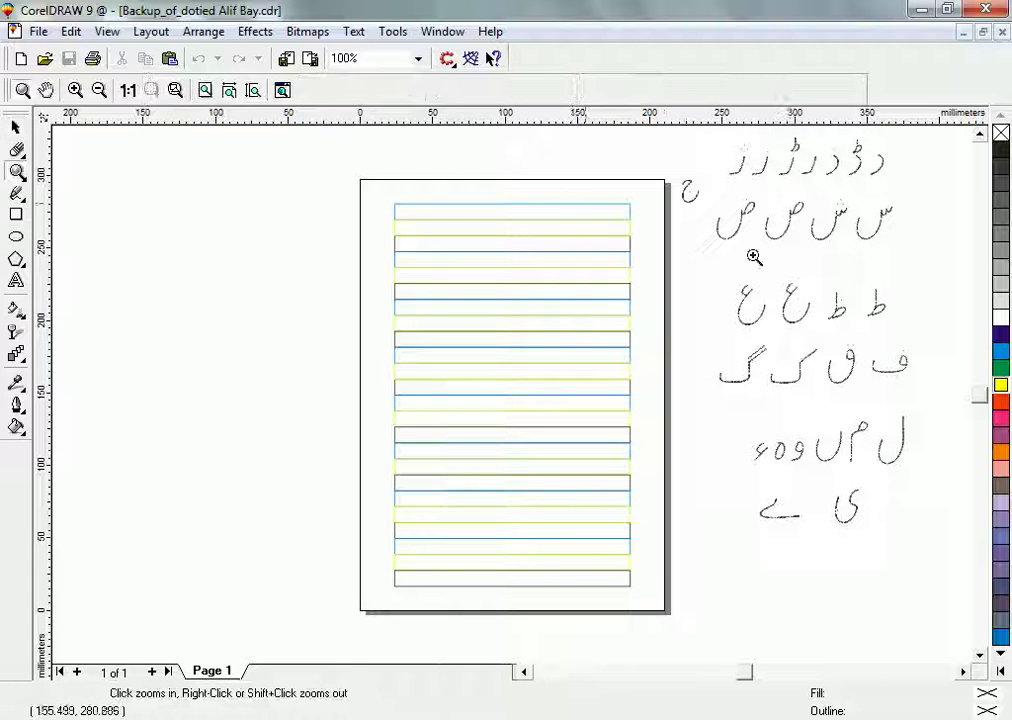
pyautogui.moveTo(710, 278); pyautogui.dragTo(945, 552)
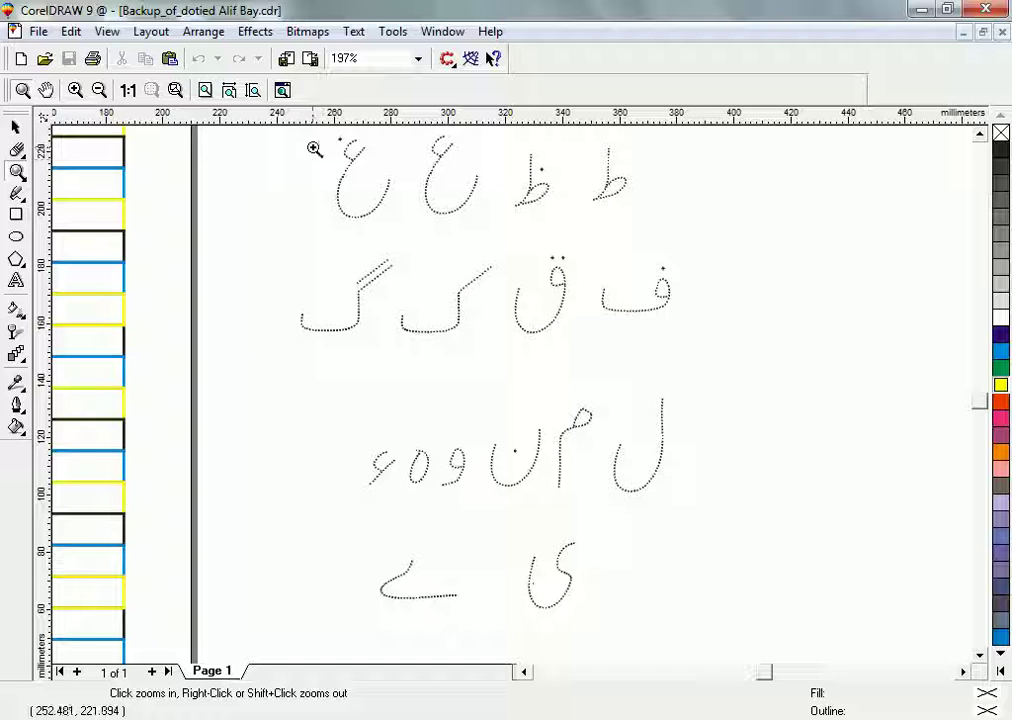
pyautogui.moveTo(316, 136); pyautogui.dragTo(442, 286)
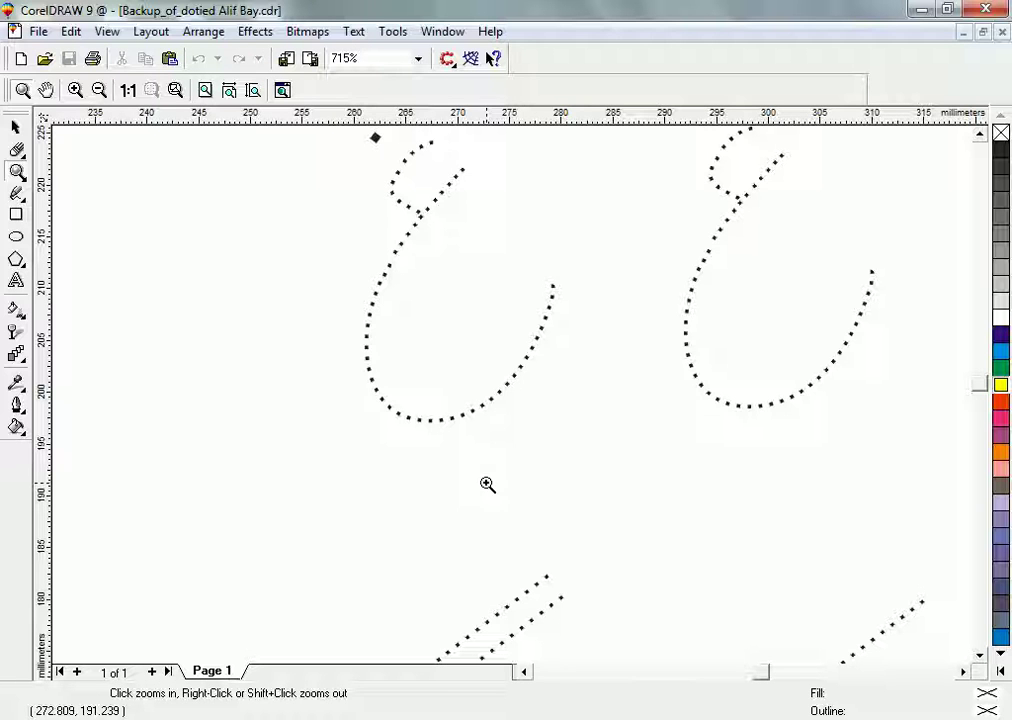
pyautogui.rightClick(385, 355)
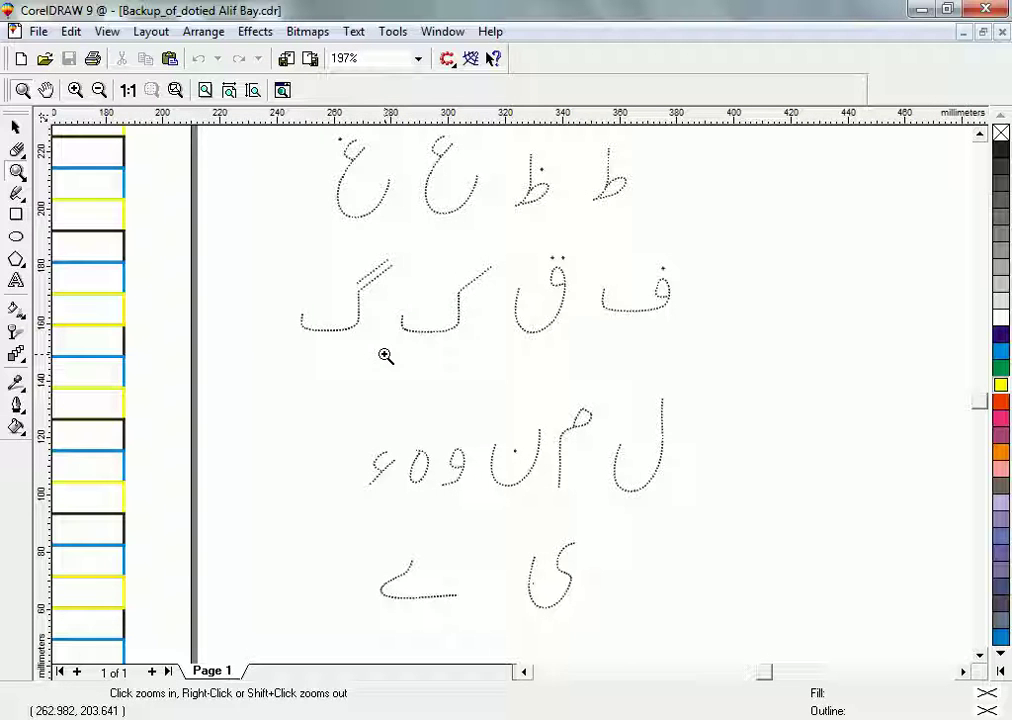
pyautogui.click(16, 128)
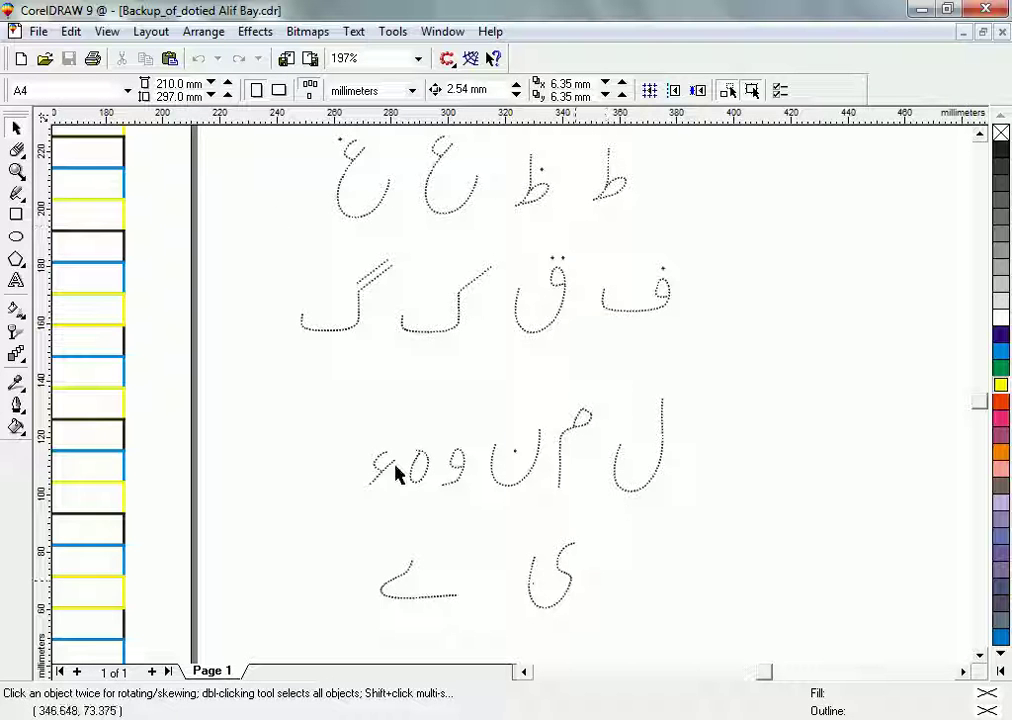
# Type 'Thanks For Watching' as new text right of the dotted Urdu letters.
pyautogui.click(16, 281)
pyautogui.click(741, 355)
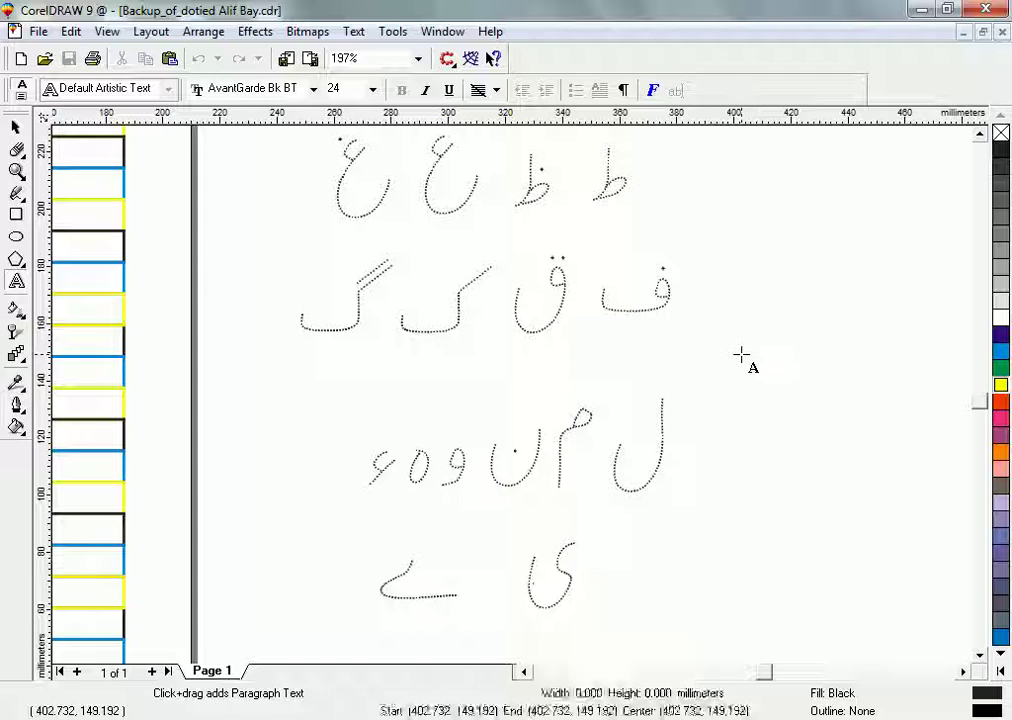
pyautogui.write('hanks F')
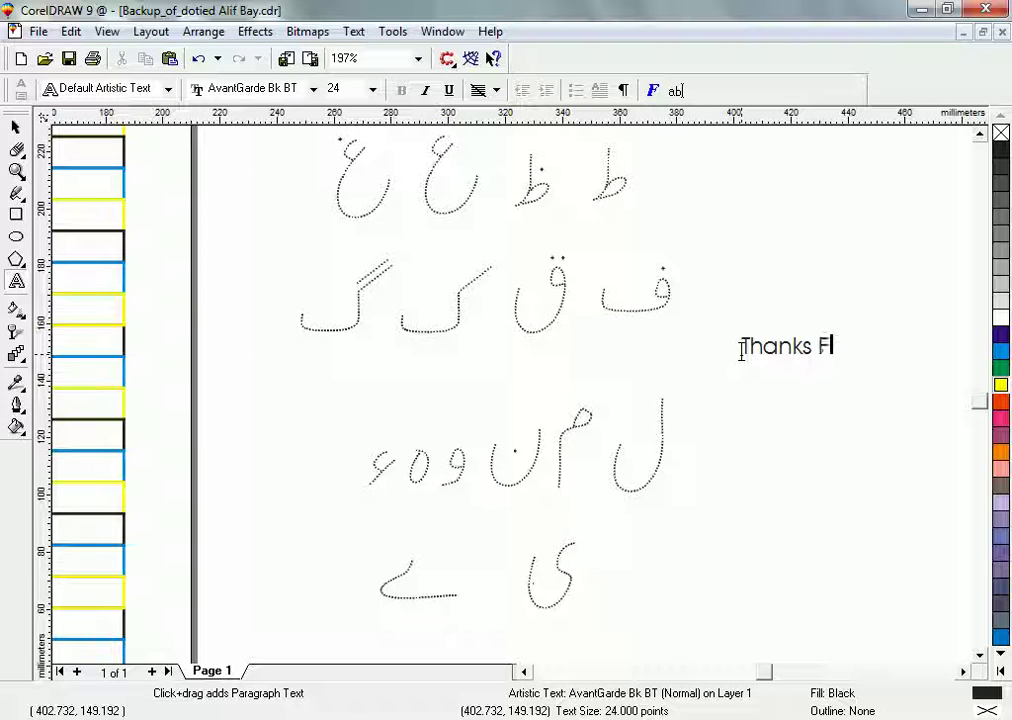
pyautogui.write('or Wat')
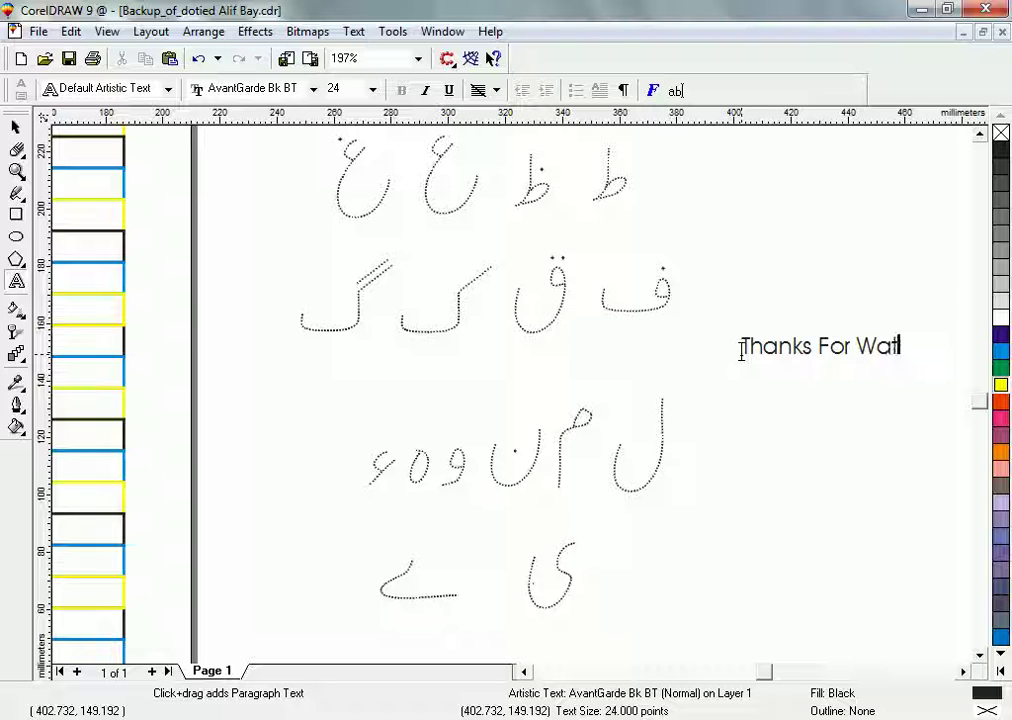
pyautogui.write('ching')
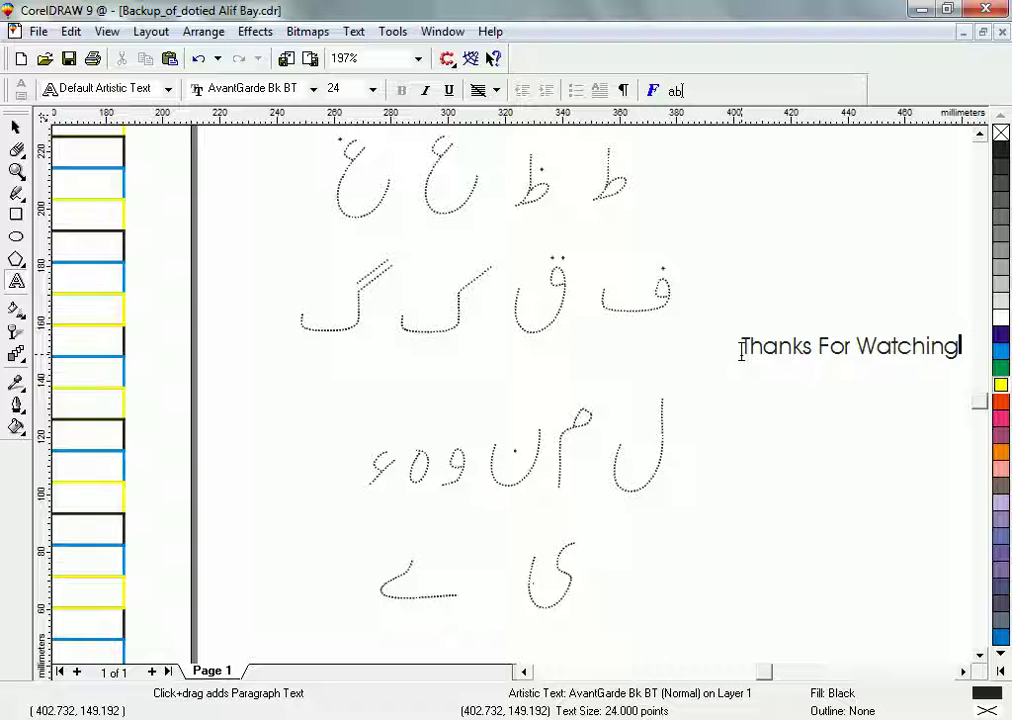